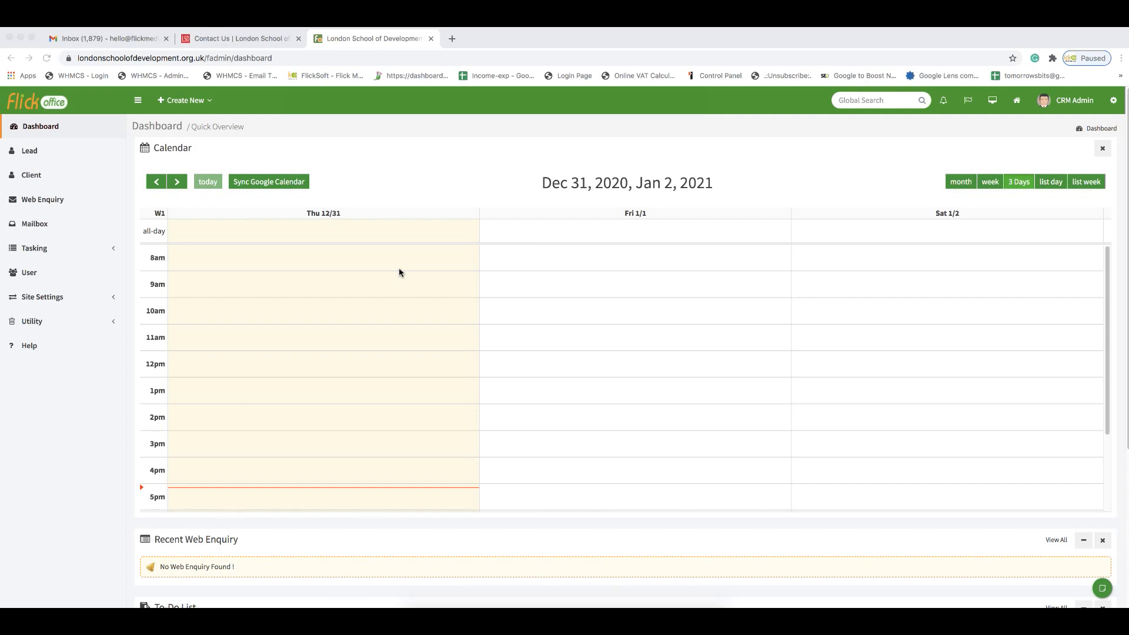
Step: On the school's Contact Us page, autofill the name, email and contact number fields
scroll(582, 268, "down", 3)
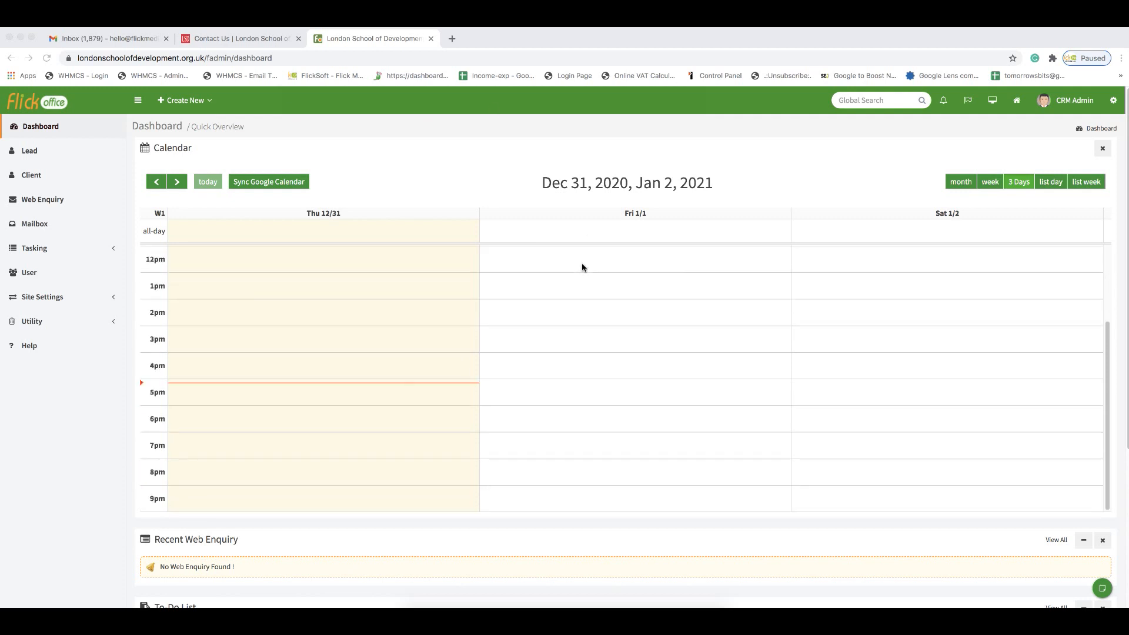
scroll(429, 535, "down", 3)
scroll(427, 532, "down", 2)
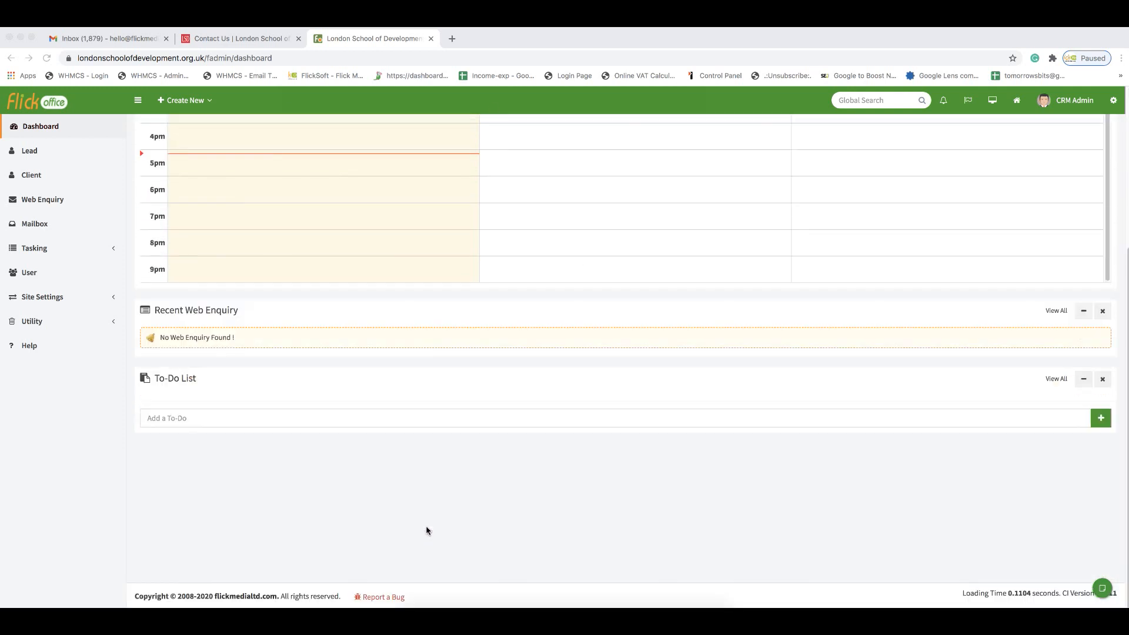
scroll(387, 512, "up", 4)
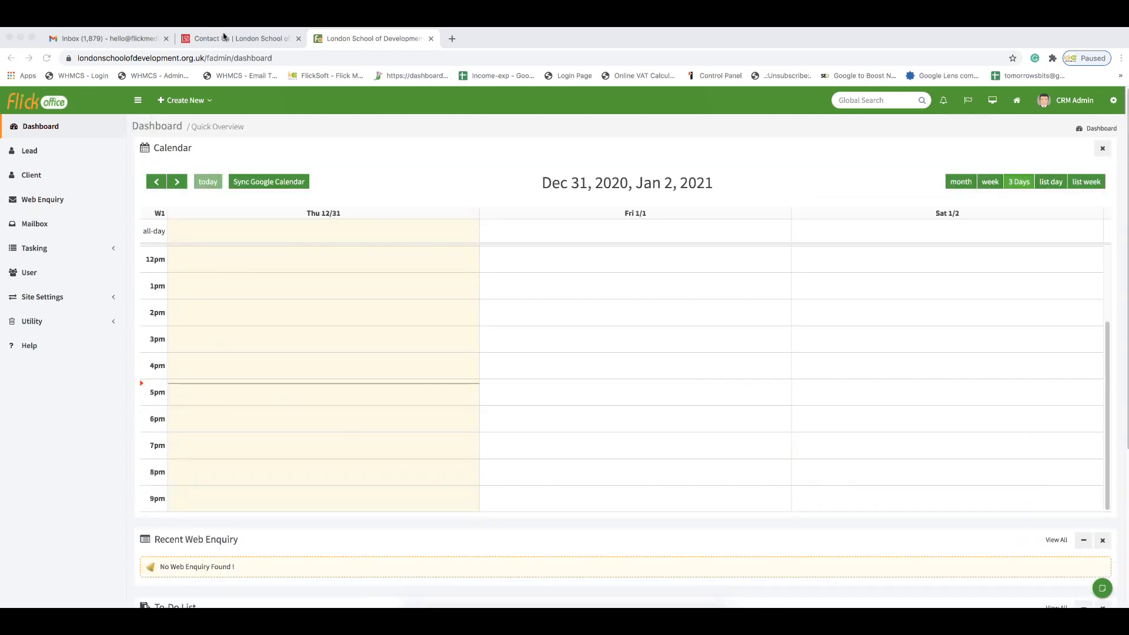
left_click(225, 39)
scroll(297, 285, "up", 8)
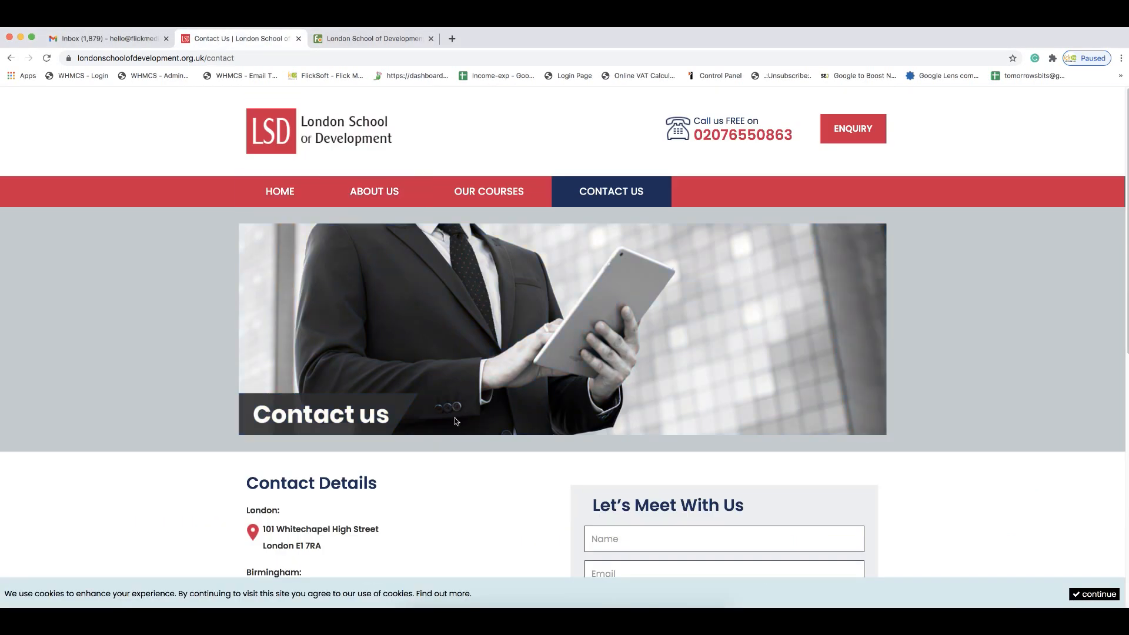
scroll(457, 421, "down", 8)
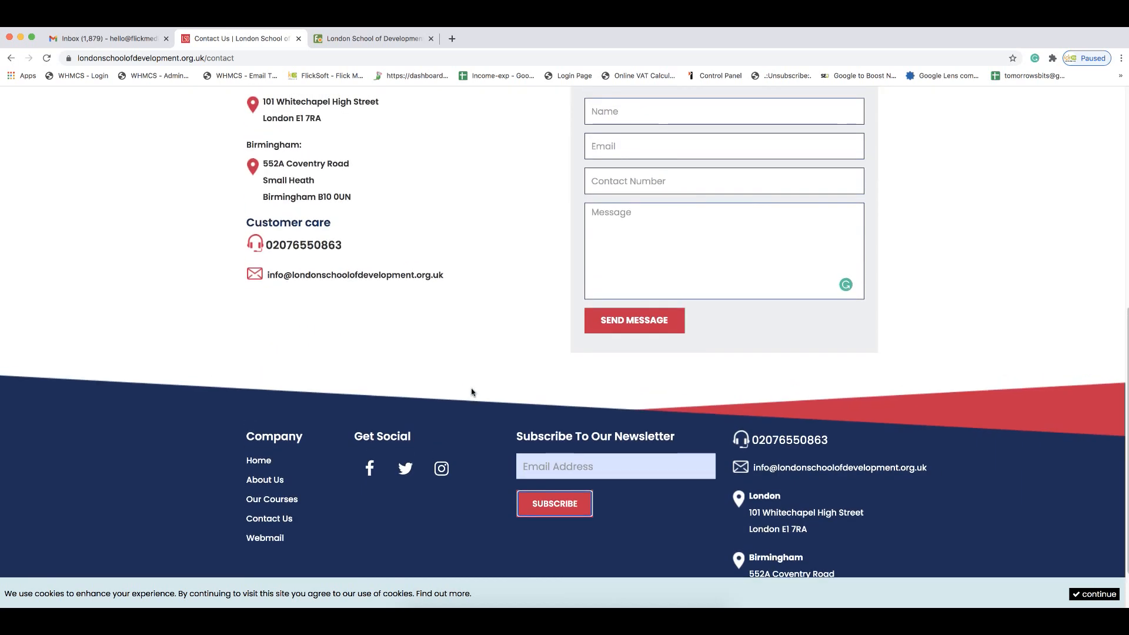
left_click(642, 117)
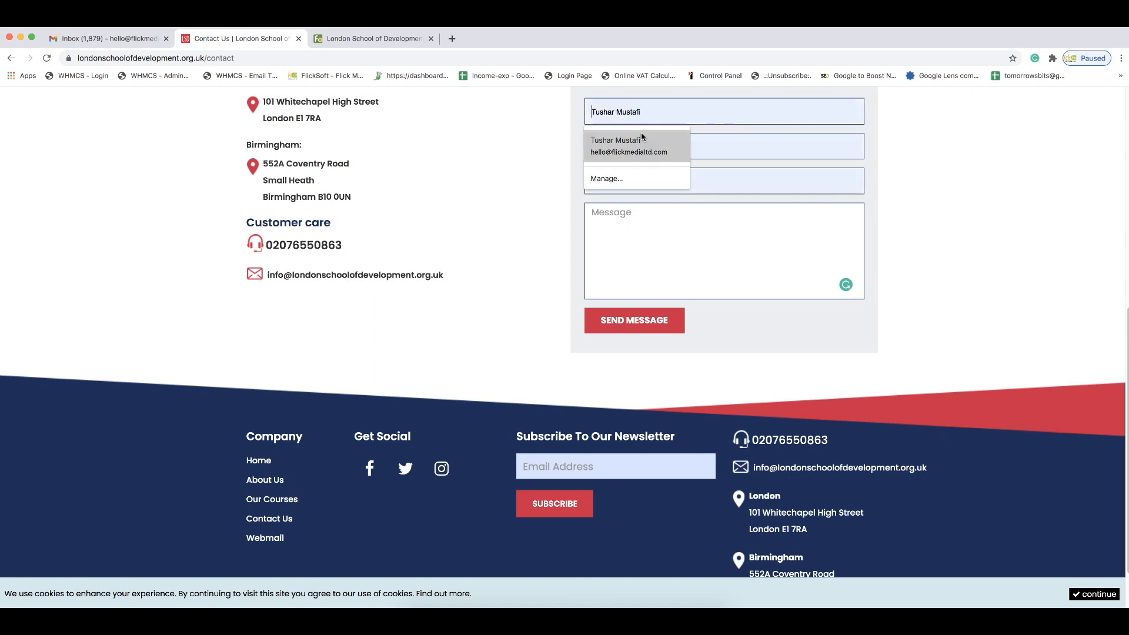
left_click(642, 139)
Step: Send the enquiry with the message 'This is a test message.' and return to the CRM tab
left_click(679, 253)
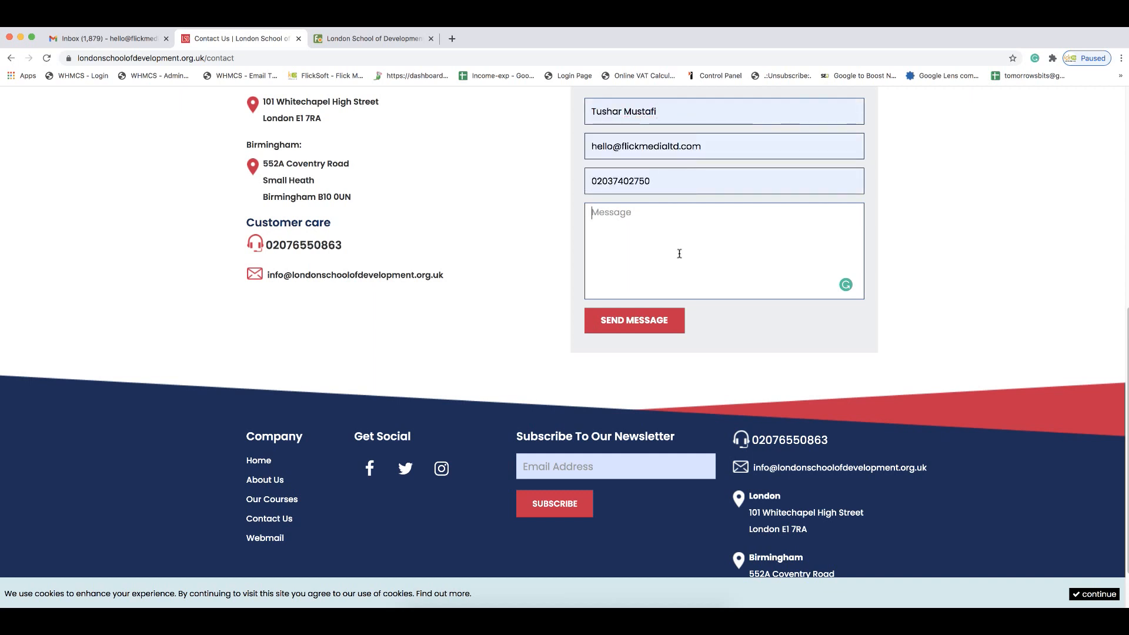
type("This is a test message.")
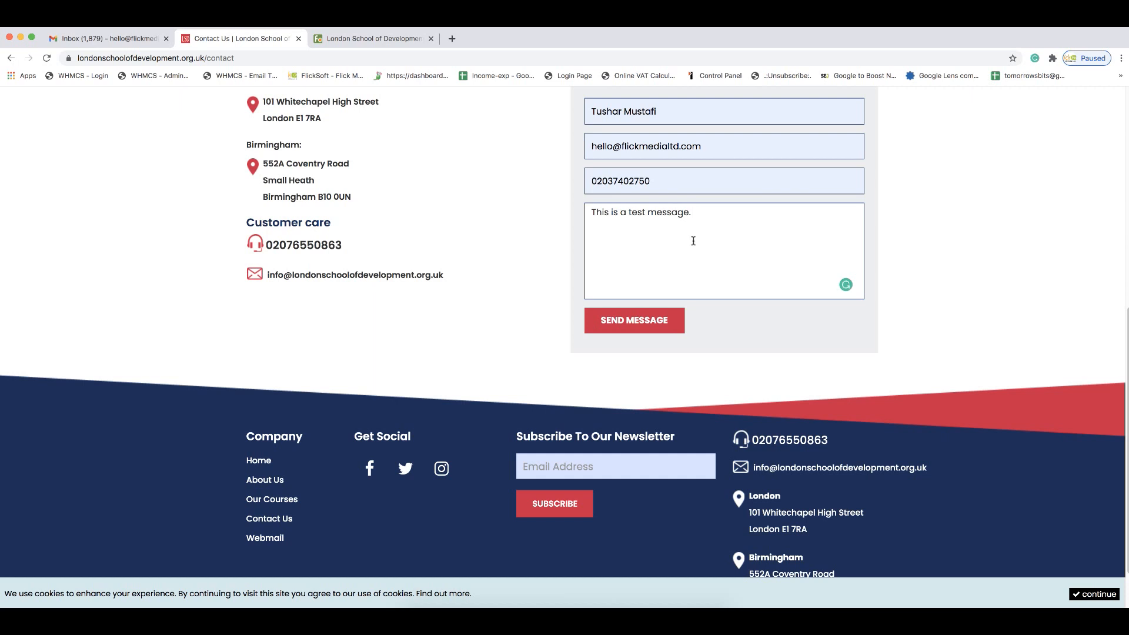
left_click(645, 319)
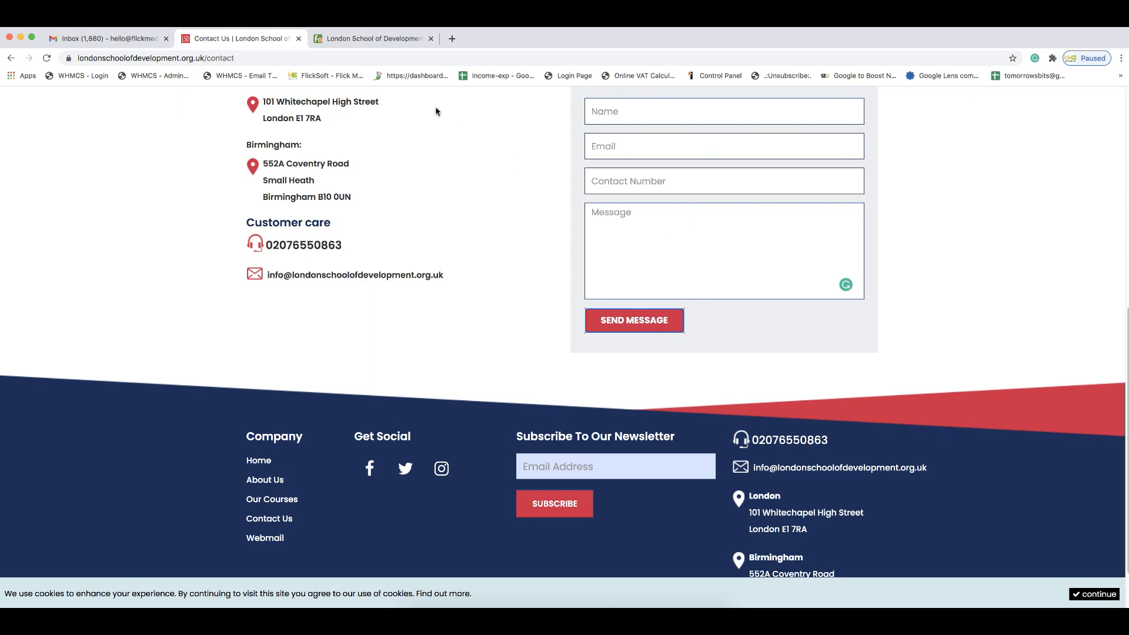
left_click(379, 44)
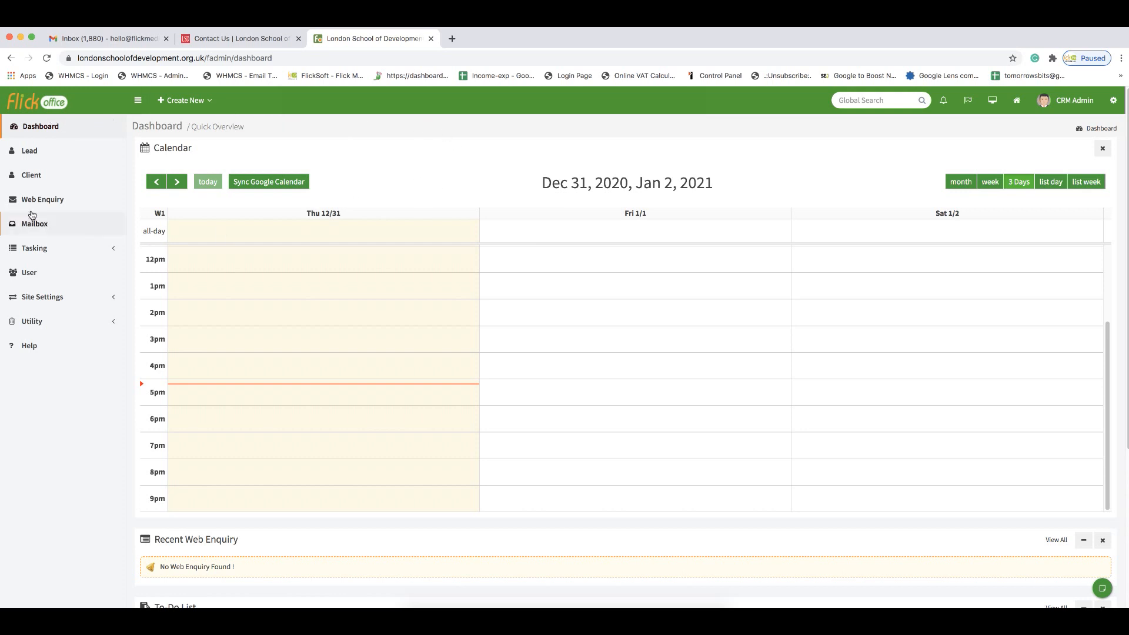
Step: Reload the dashboard, confirm the test enquiry under Recent Web Enquiry, then open the Web Enquiry list
scroll(60, 214, "down", 4)
scroll(61, 217, "up", 4)
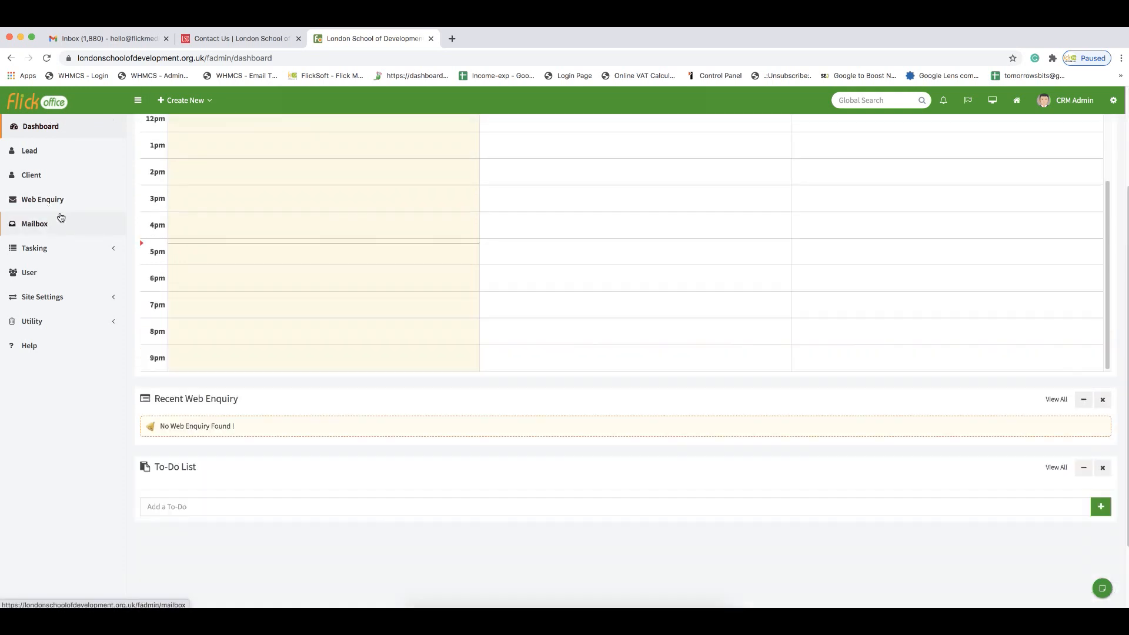
left_click(47, 61)
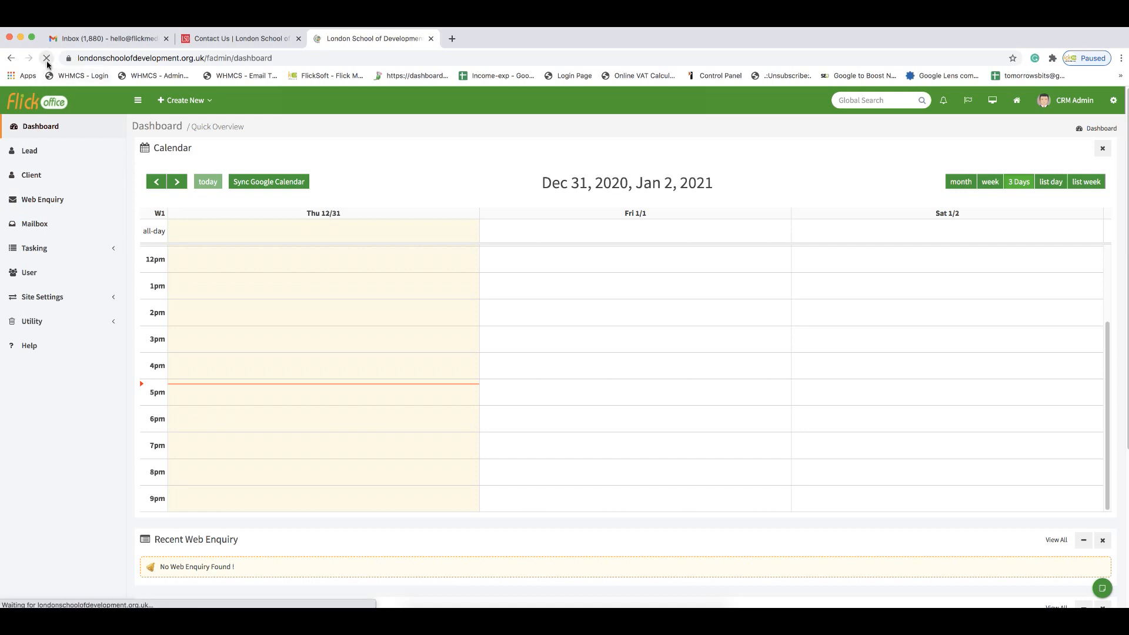
scroll(101, 383, "down", 5)
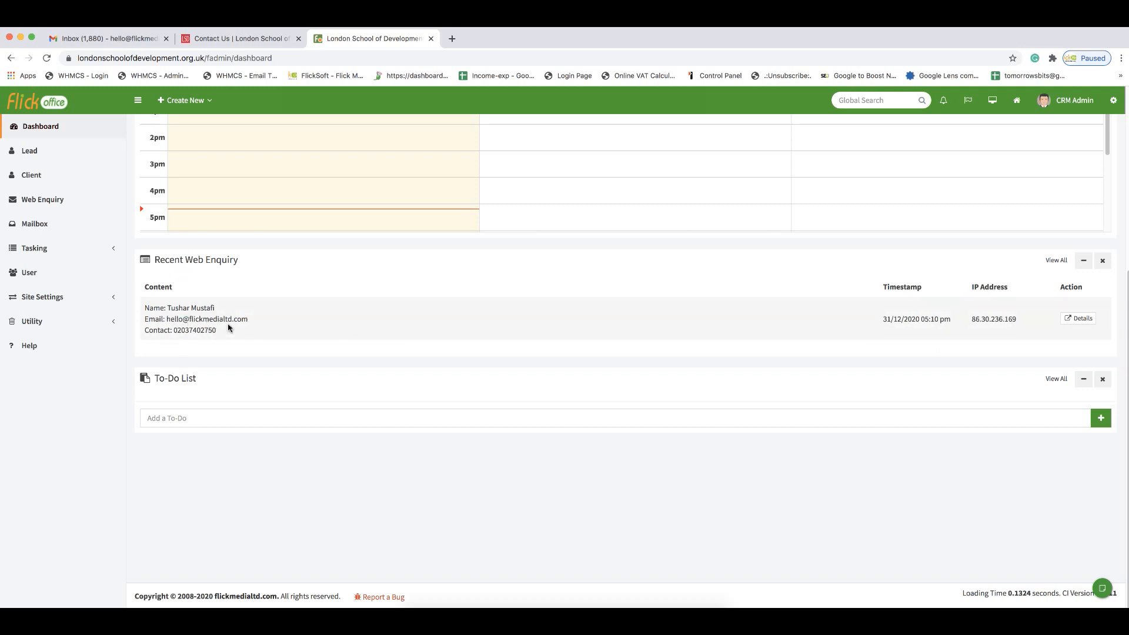
scroll(227, 329, "up", 5)
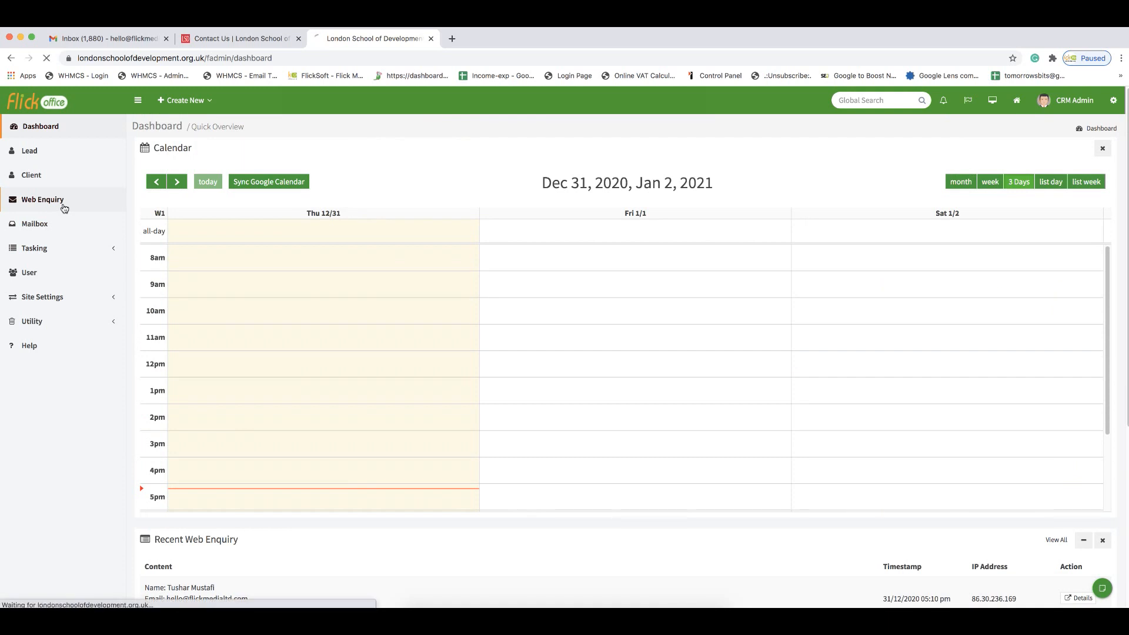
left_click(64, 208)
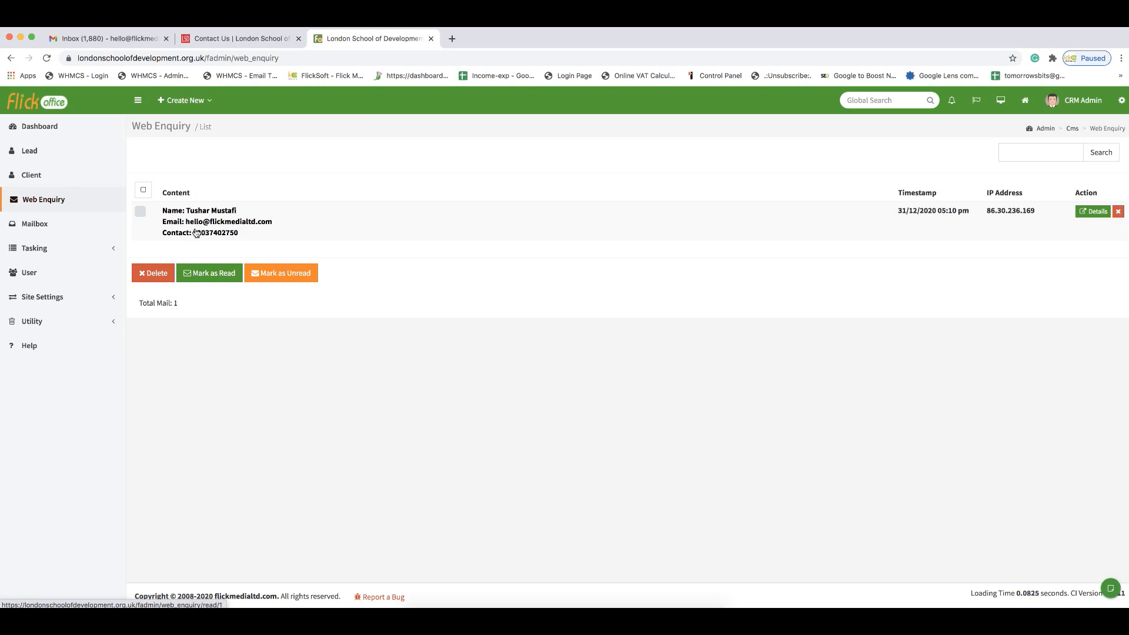
Step: Open the test enquiry's details and convert it to a lead, confirming with OK
left_click(229, 228)
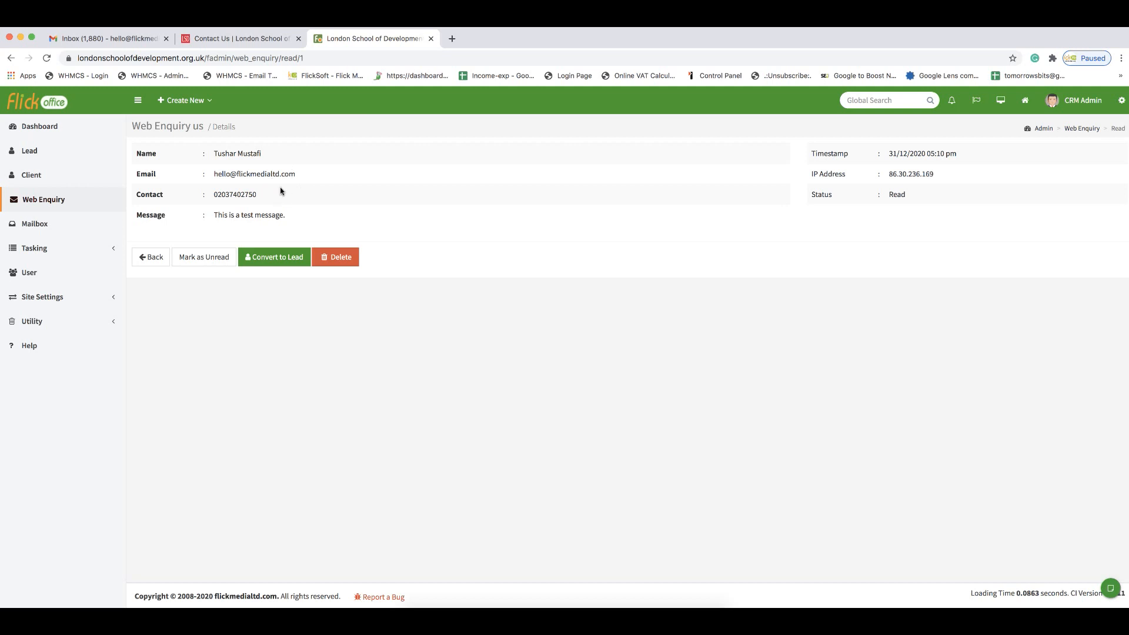
mouse_move(903, 154)
left_mouse_down()
mouse_move(940, 156)
mouse_move(912, 174)
left_mouse_up()
left_click(200, 381)
left_click(271, 259)
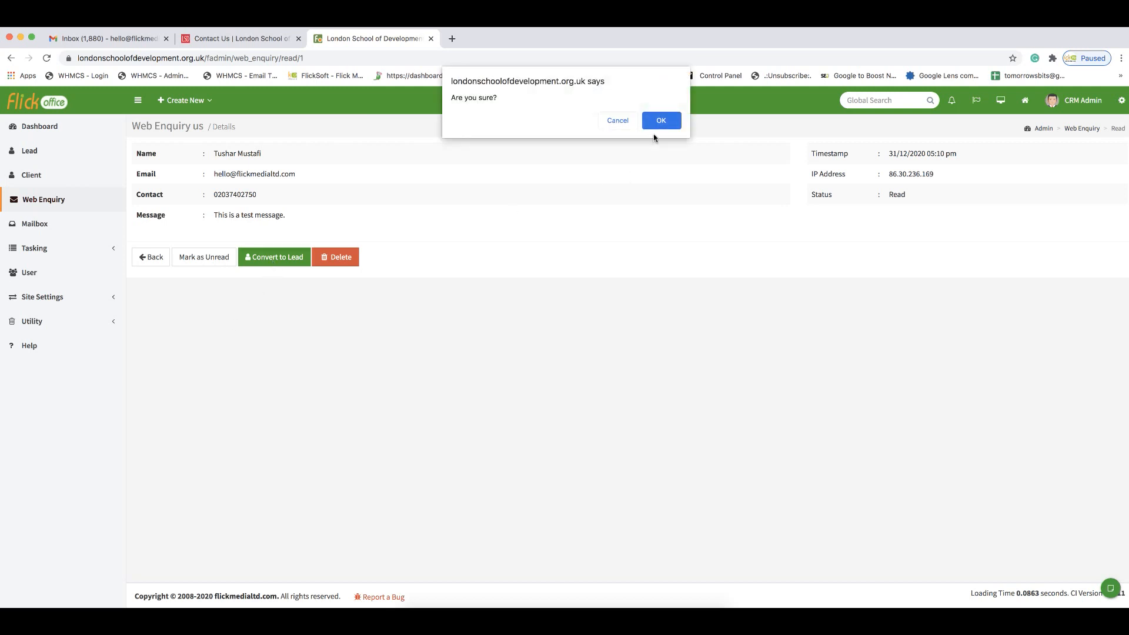
left_click(659, 124)
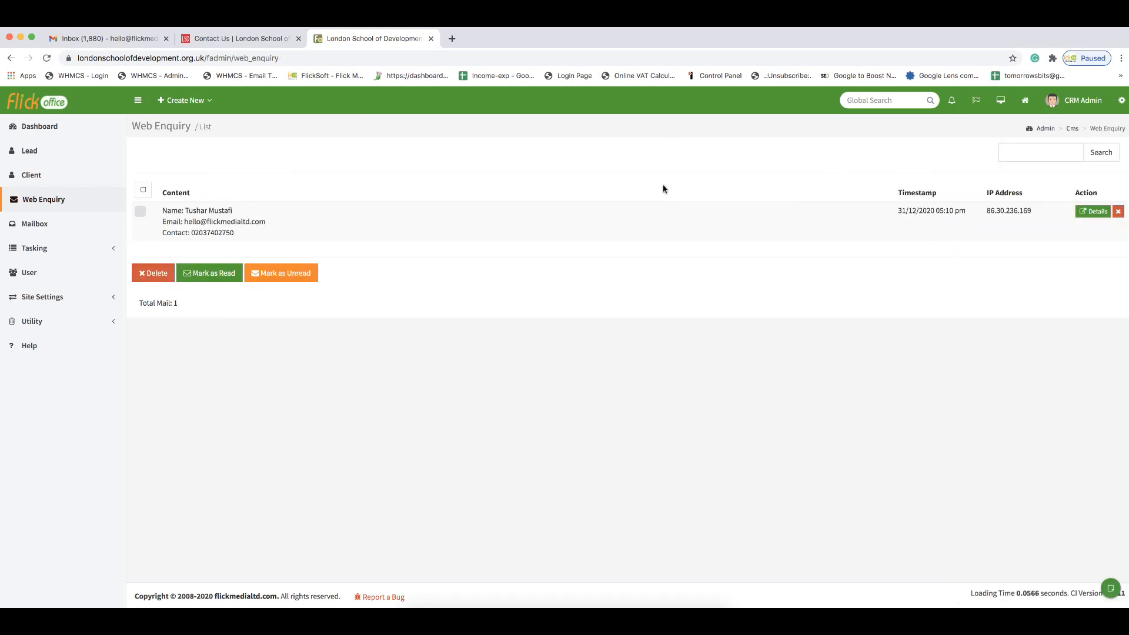
left_click(40, 159)
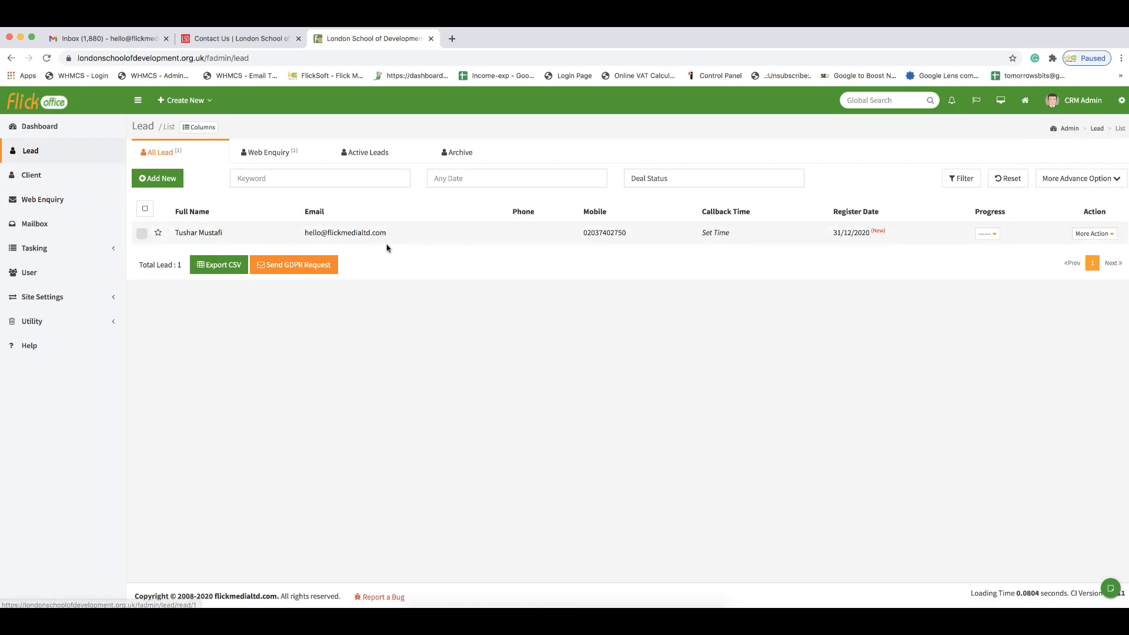
Step: Open the new lead's details and look over its information
left_click(216, 240)
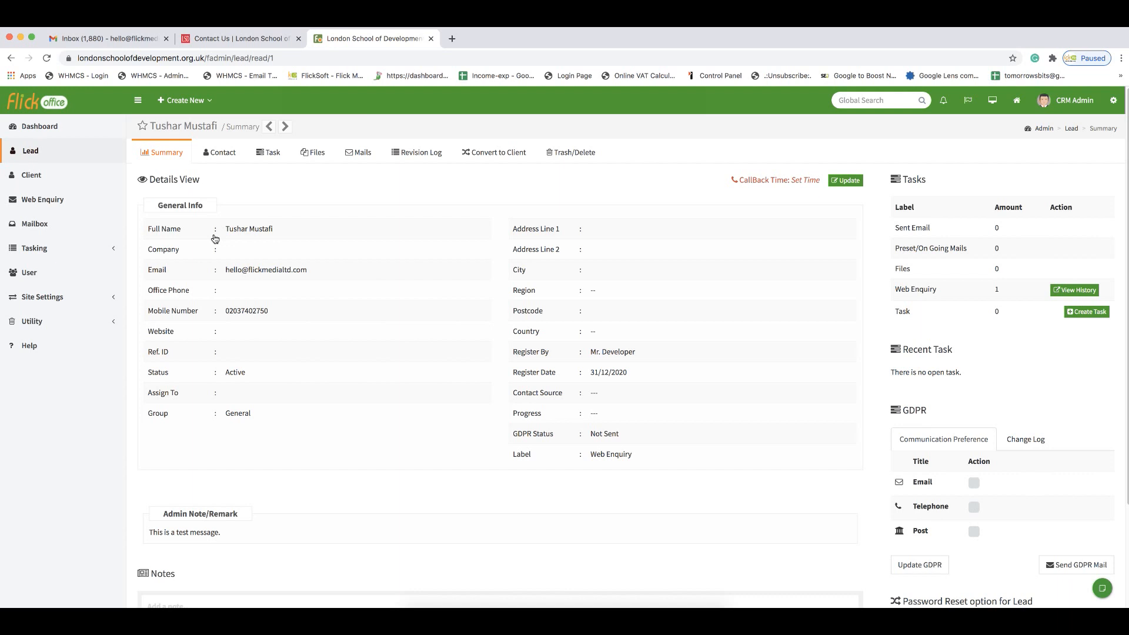
scroll(215, 239, "down", 1)
left_click_drag(237, 217, 271, 221)
left_click(243, 258)
left_click_drag(244, 259, 286, 261)
scroll(259, 312, "down", 2)
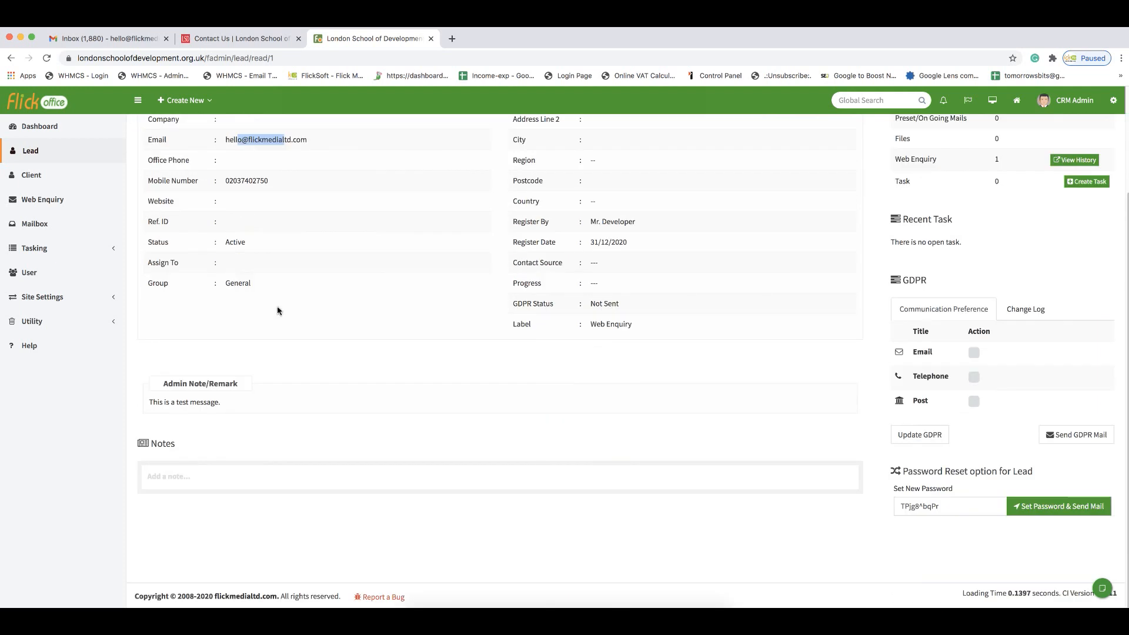
scroll(439, 335, "up", 2)
scroll(438, 336, "down", 2)
Step: Add and save the note 'Need to send a quote.' on the lead
left_click(219, 474)
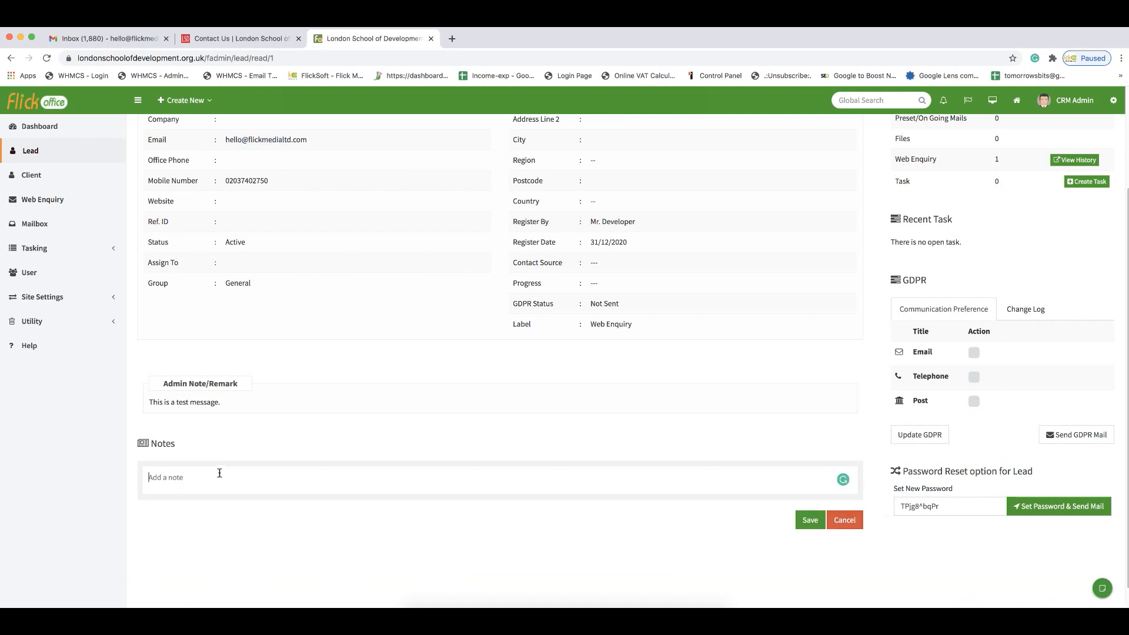
type("Need to send a quote.")
left_click(815, 524)
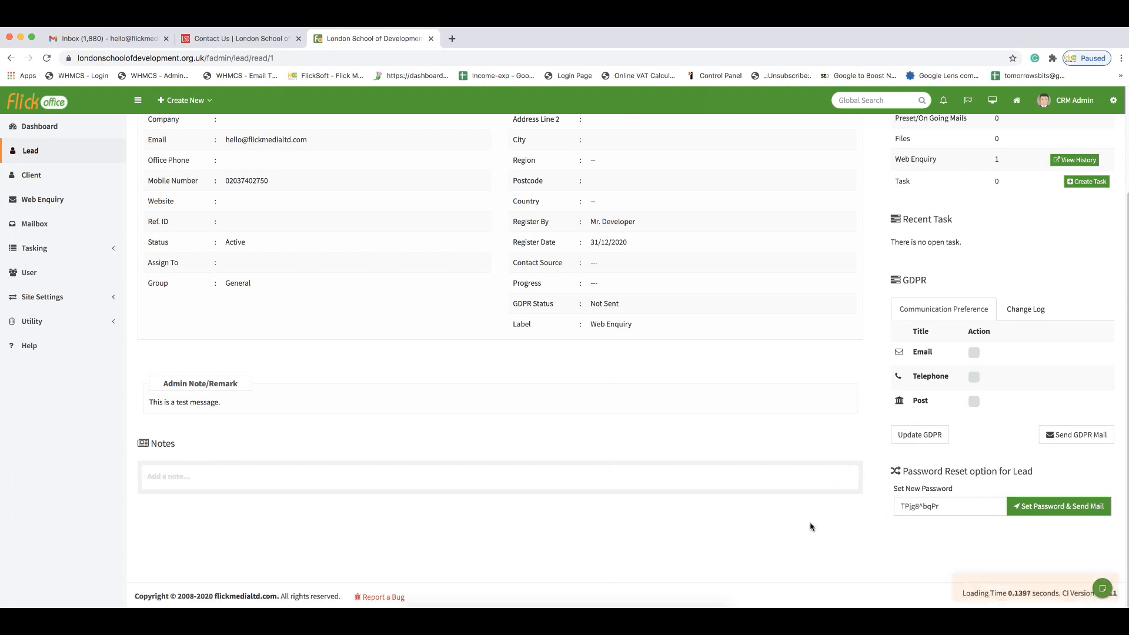
scroll(588, 520, "down", 1)
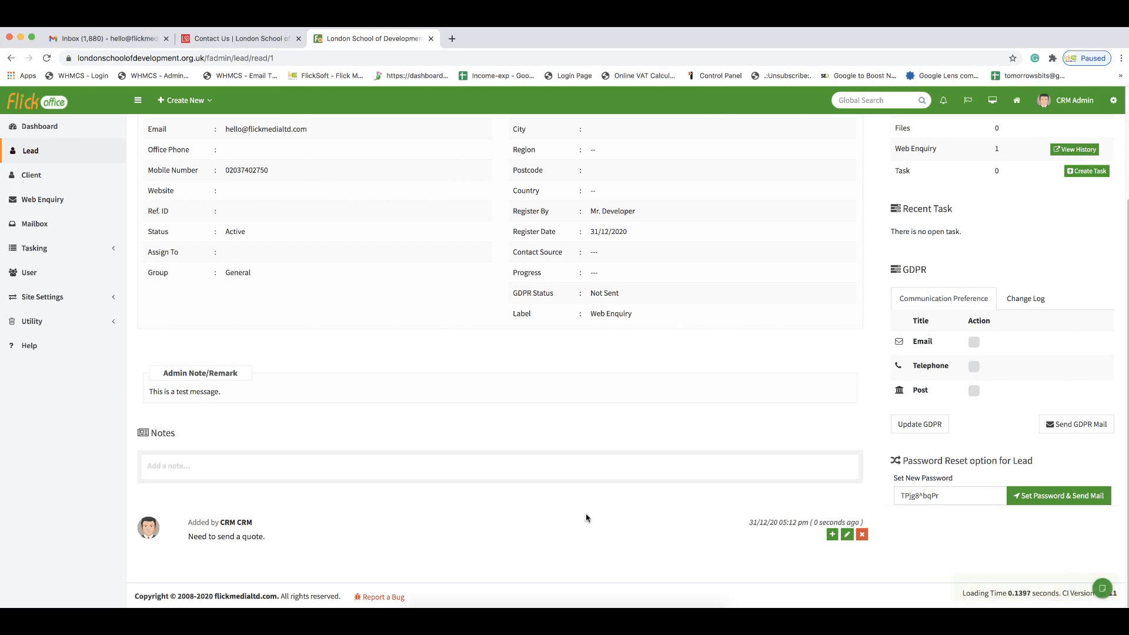
scroll(565, 512, "up", 3)
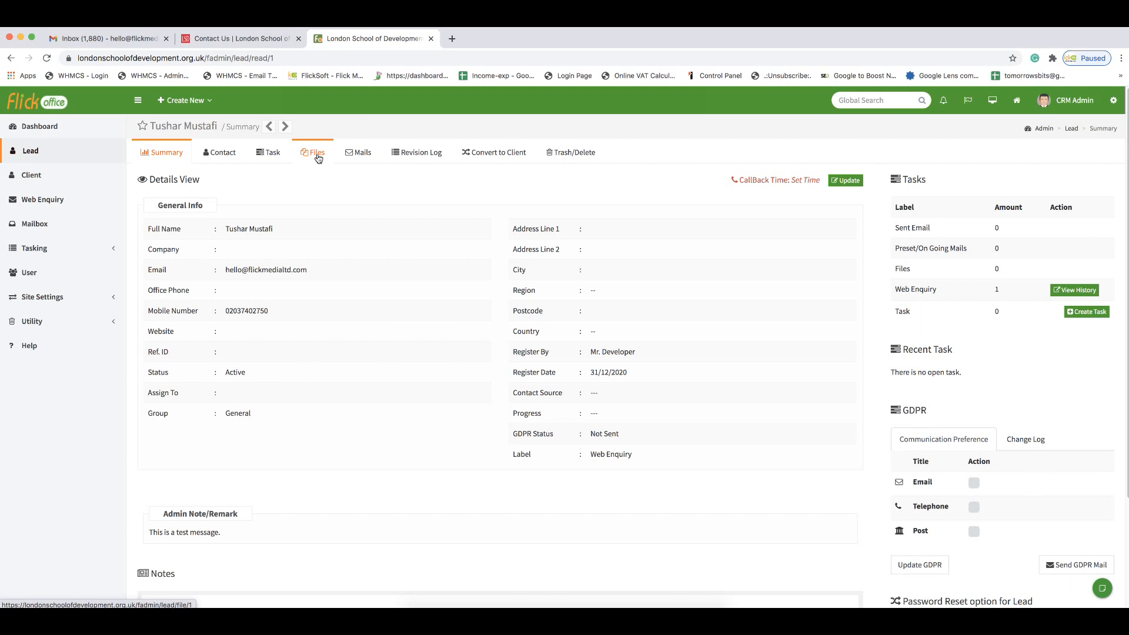
left_click(363, 159)
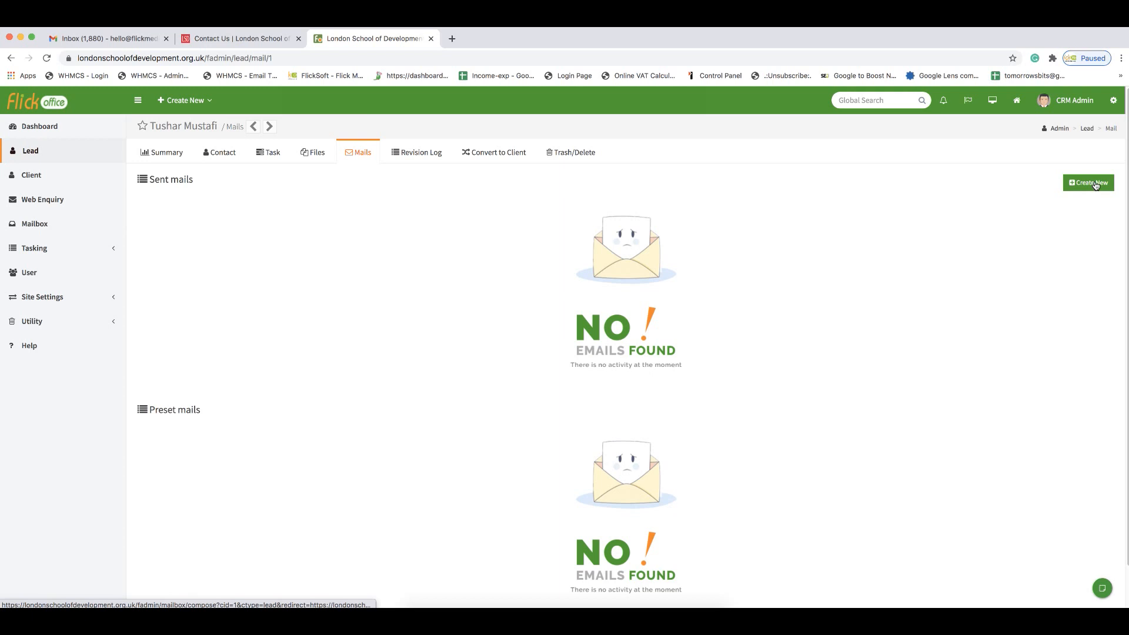
left_click(305, 156)
left_click(268, 155)
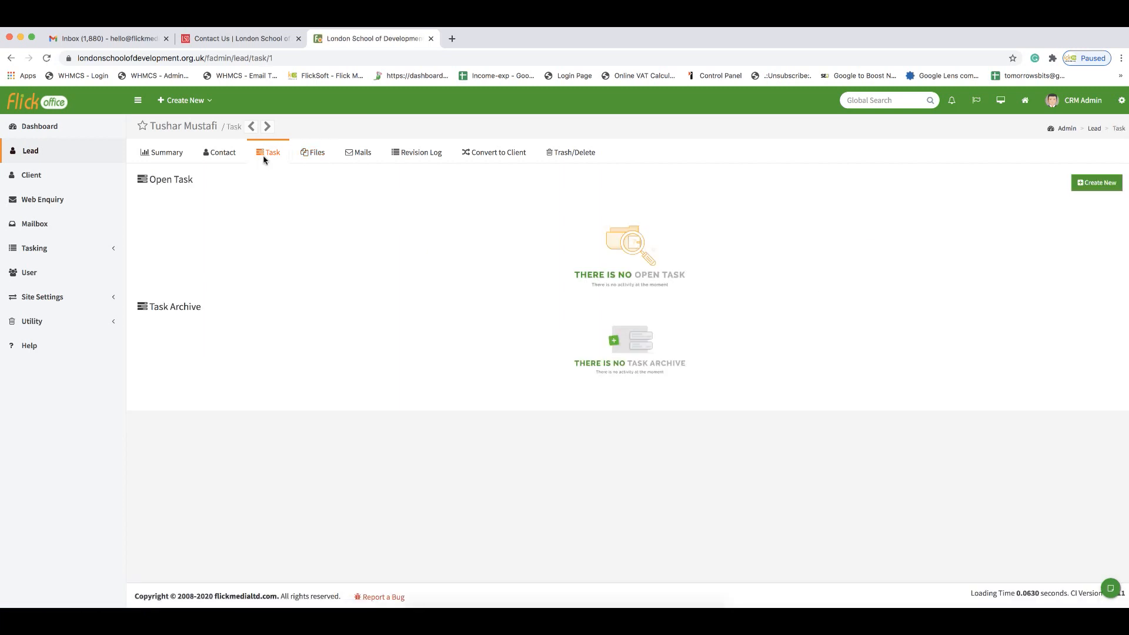
left_click(1092, 186)
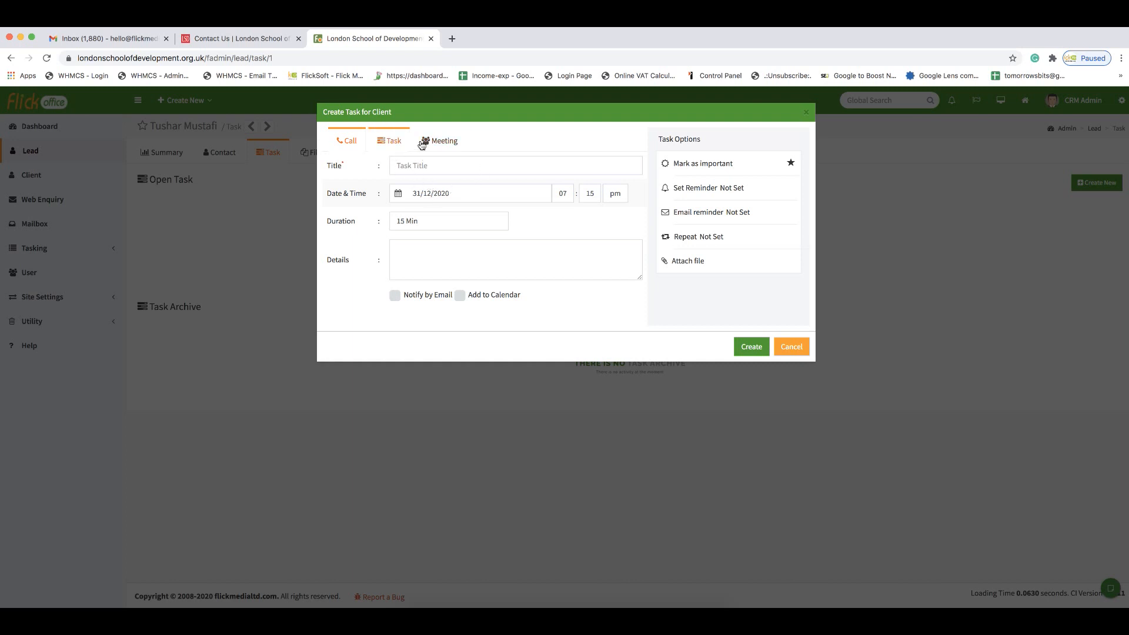
left_click(791, 348)
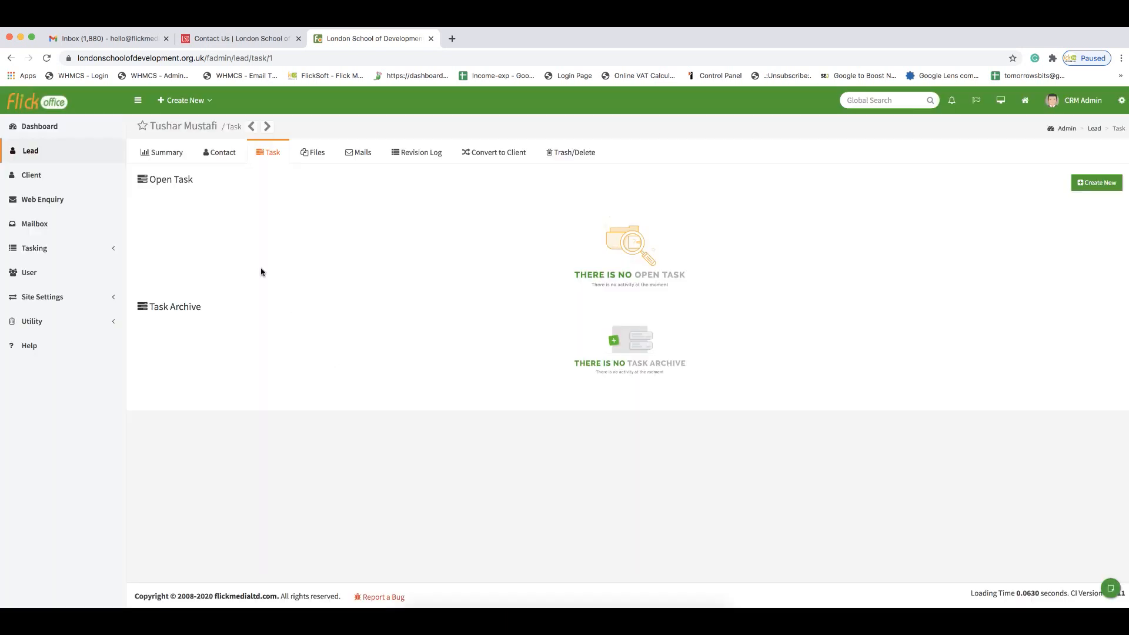
left_click(165, 153)
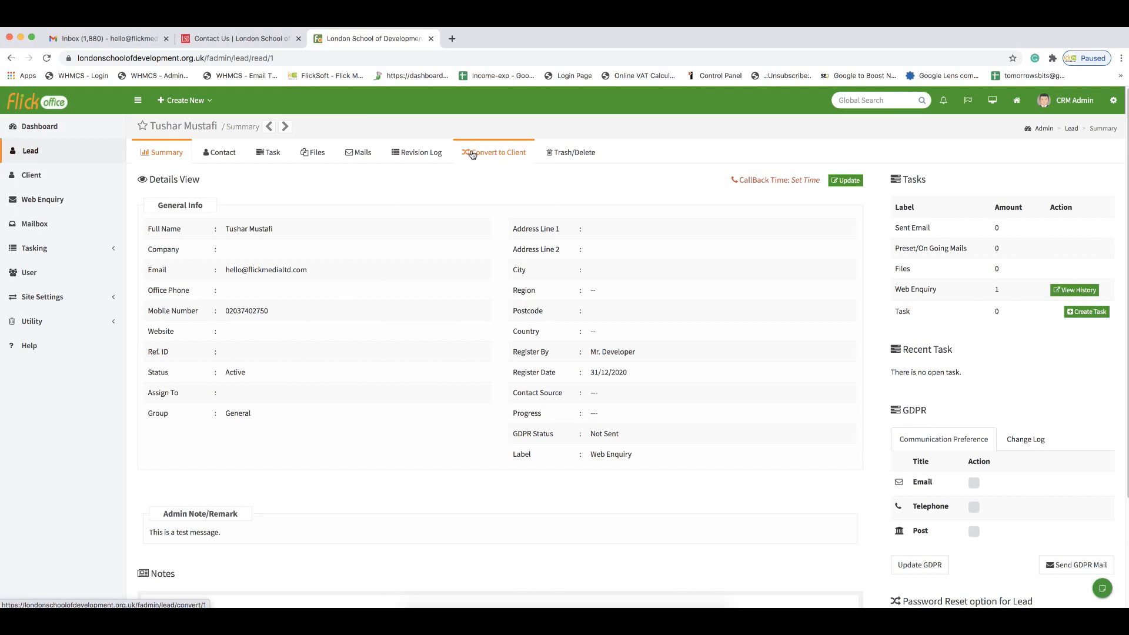
Step: Go from the Client list to the Lead list and filter it to the Web Enquiry label
left_click(27, 180)
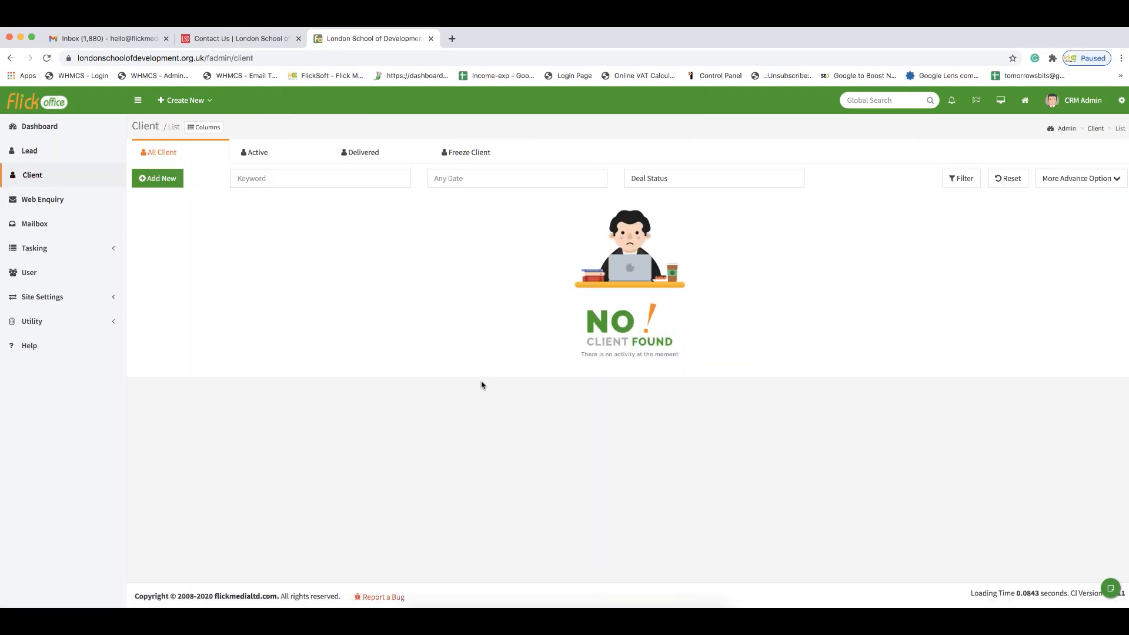
left_click(55, 159)
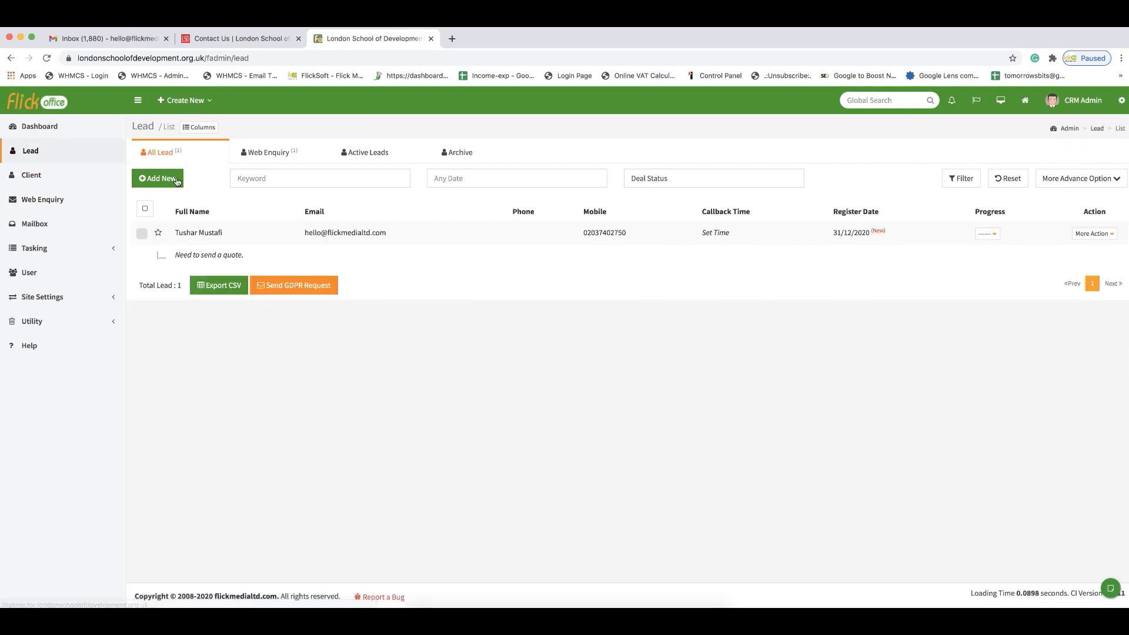
left_click(285, 160)
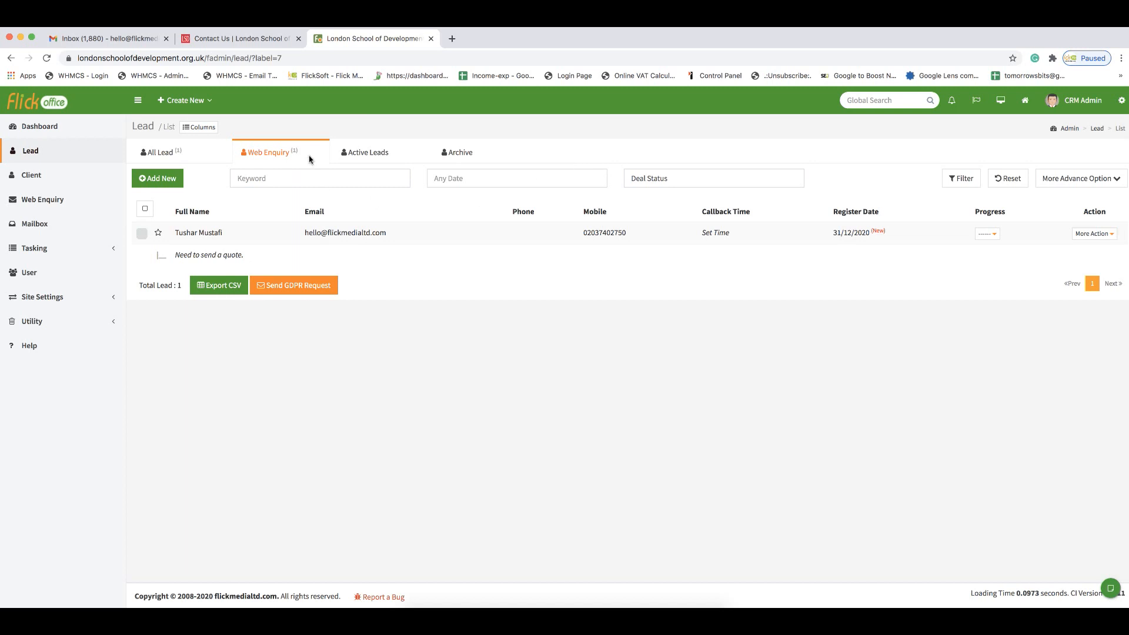
left_click(66, 324)
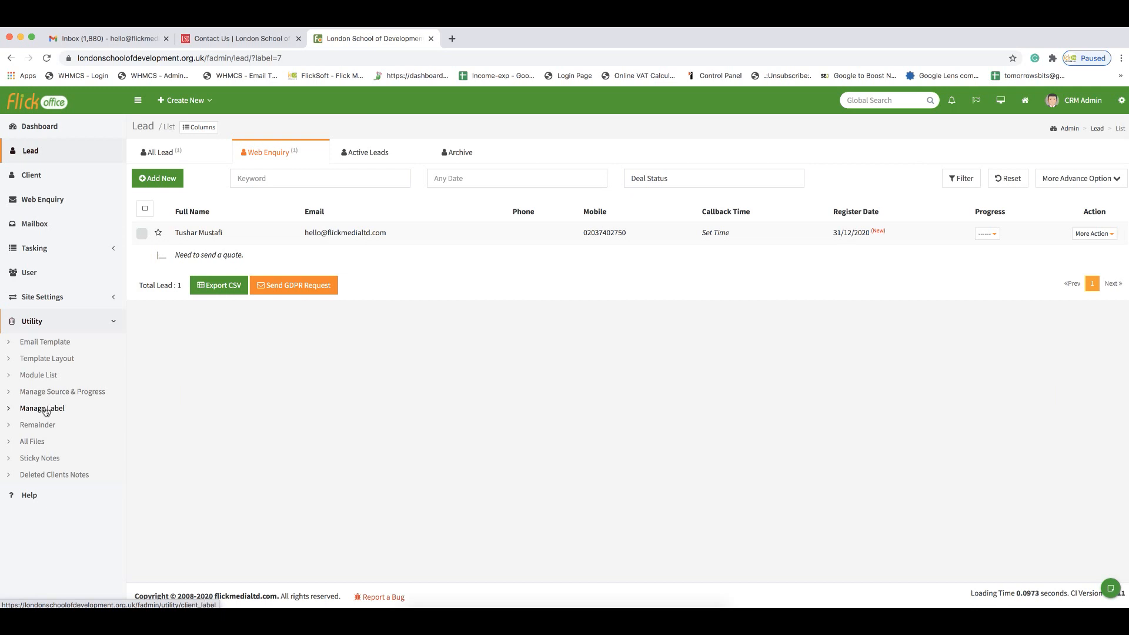
left_click(46, 410)
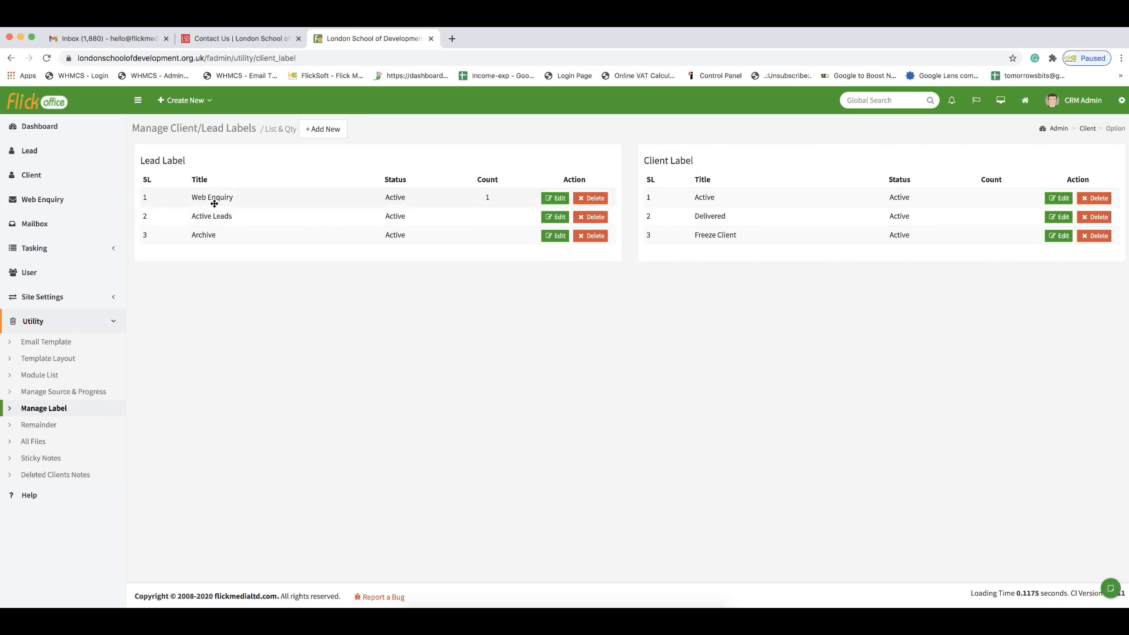
left_click(39, 159)
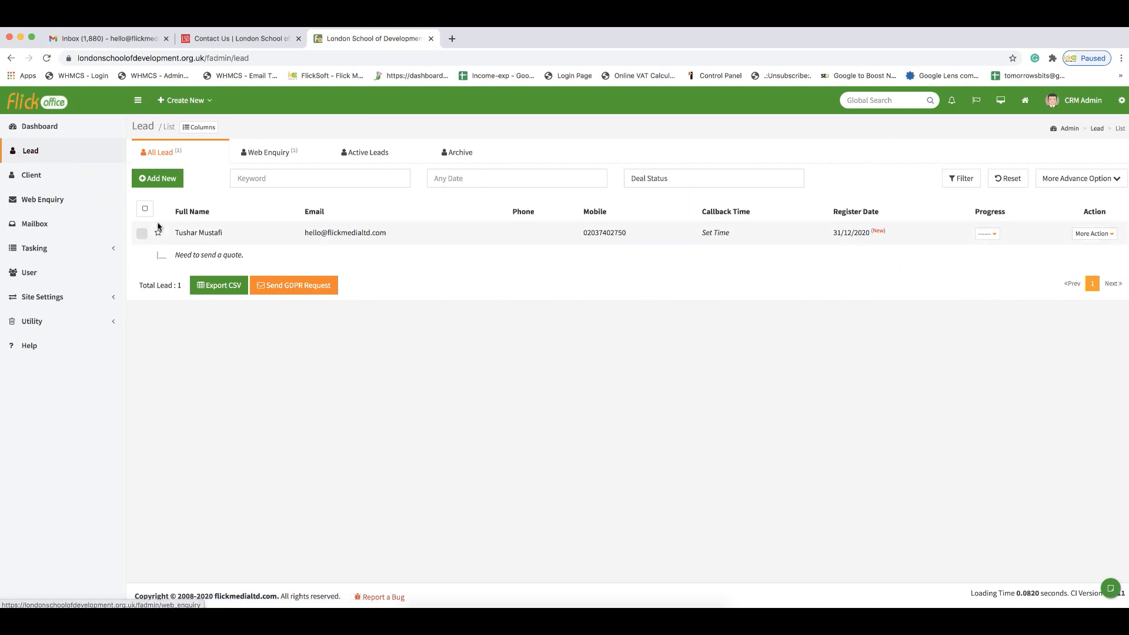
Step: Convert the enquiry lead to a client with Convert Now, confirming with the green tick
left_click(202, 234)
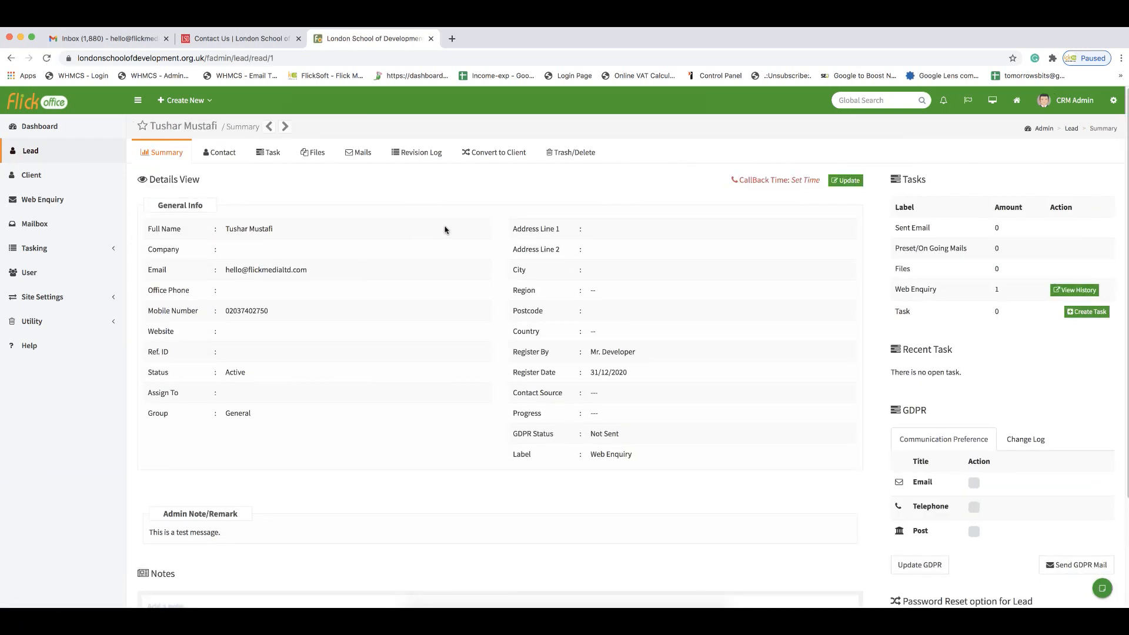
left_click(494, 161)
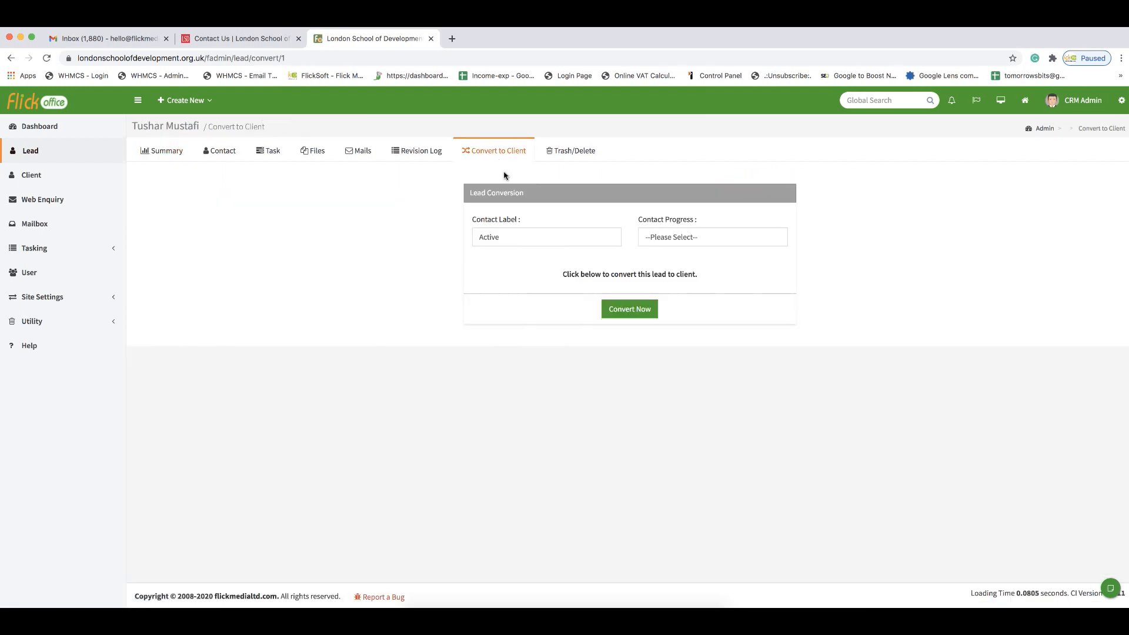
left_click(621, 312)
left_click(615, 319)
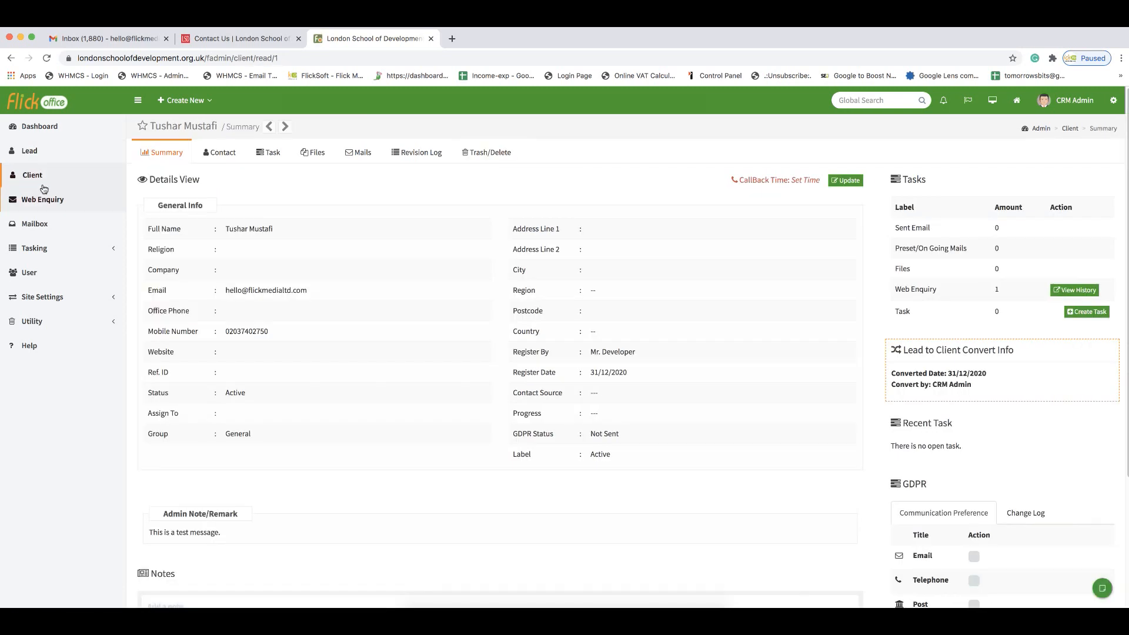
Step: Check the Client list and the now-empty Lead list, then open the new client's summary
left_click(42, 183)
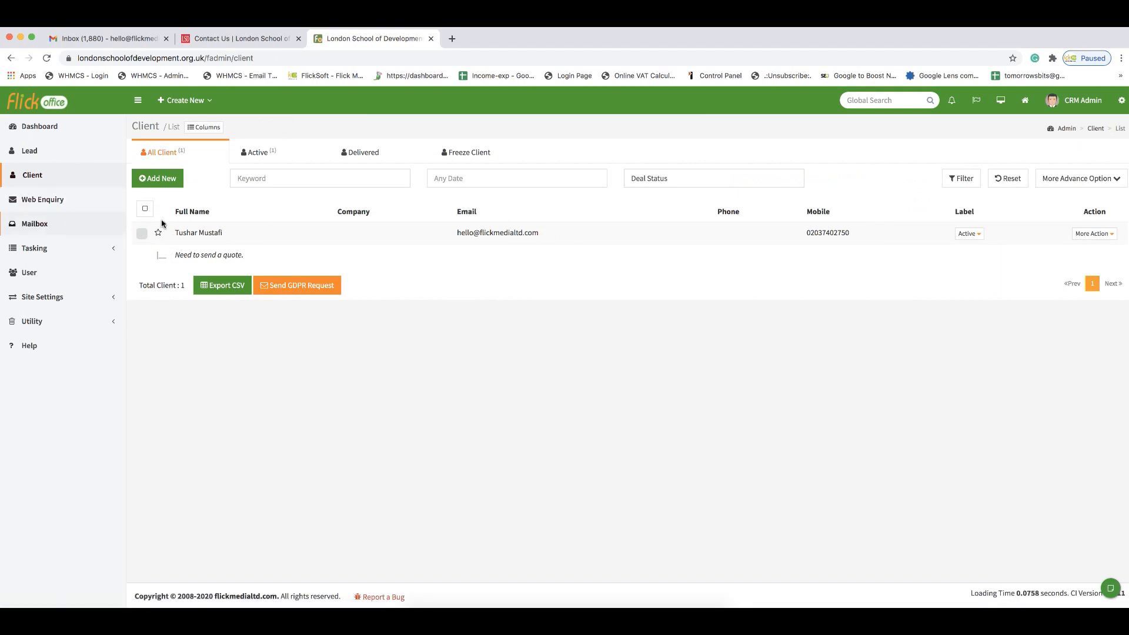
left_click(30, 151)
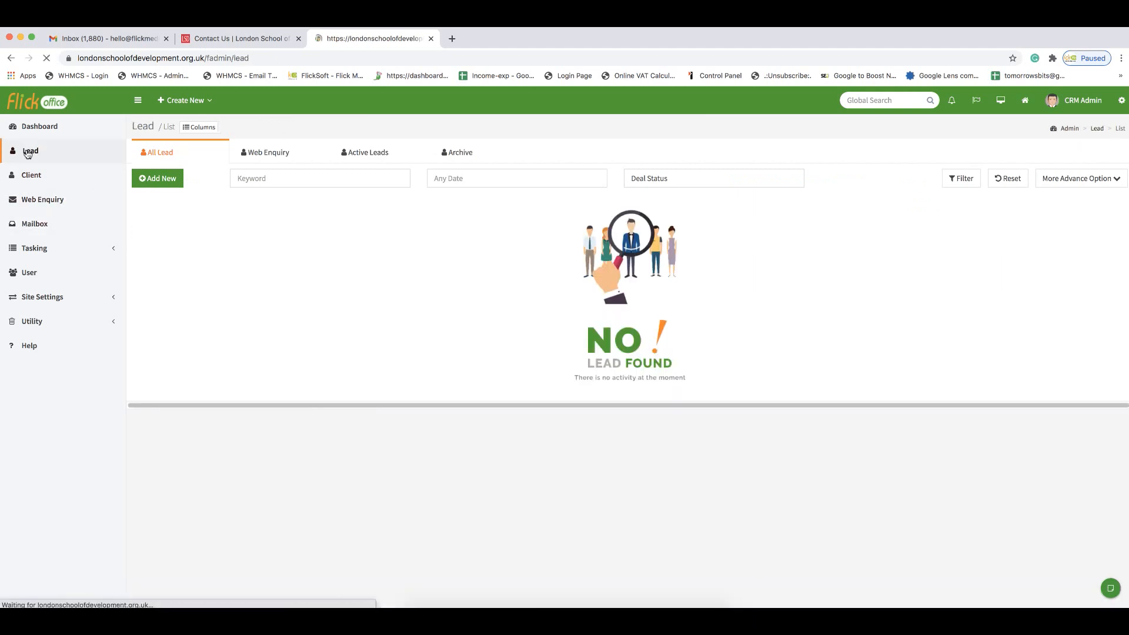
left_click(54, 185)
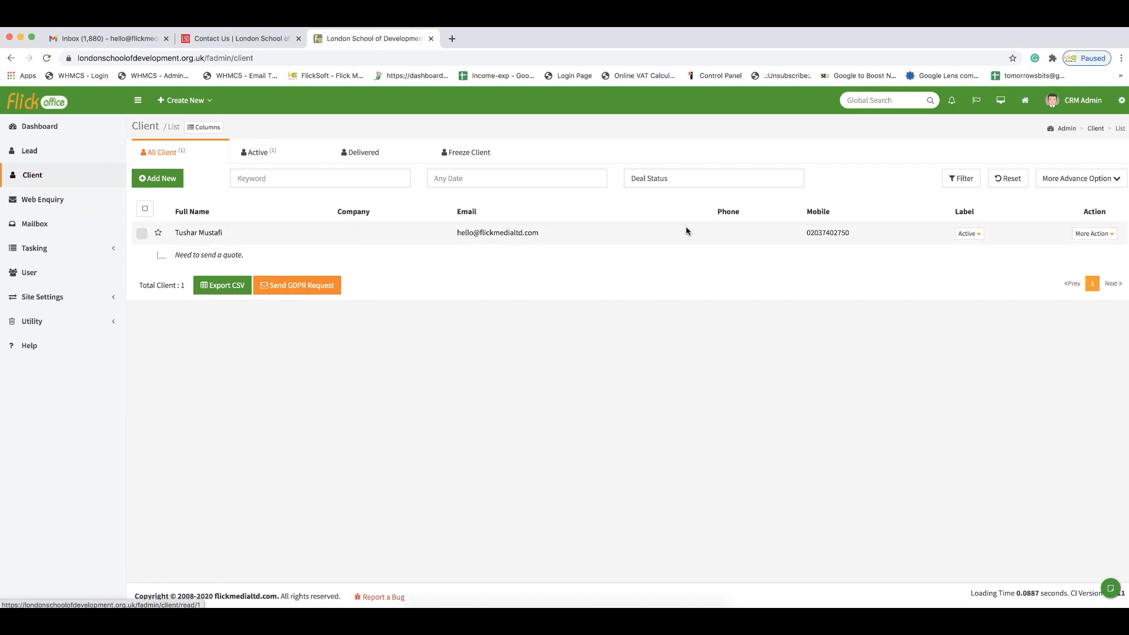
left_click(203, 234)
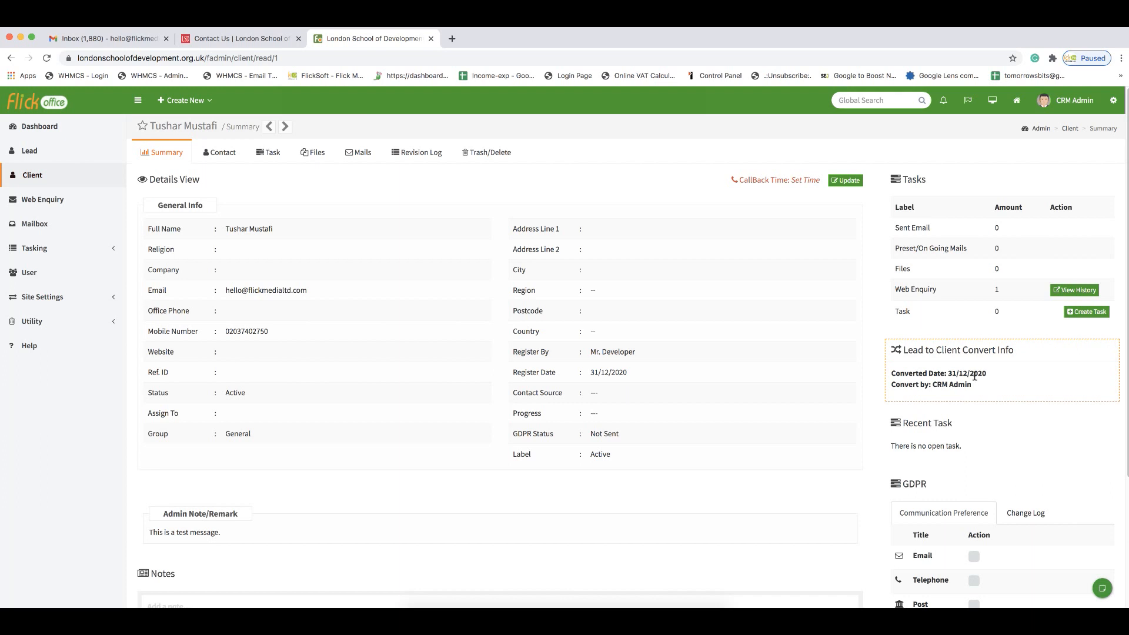
Step: Highlight the client's conversion date, then open Module List under Utility
left_click_drag(969, 373, 922, 369)
scroll(579, 355, "down", 3)
scroll(312, 441, "up", 3)
left_click(44, 325)
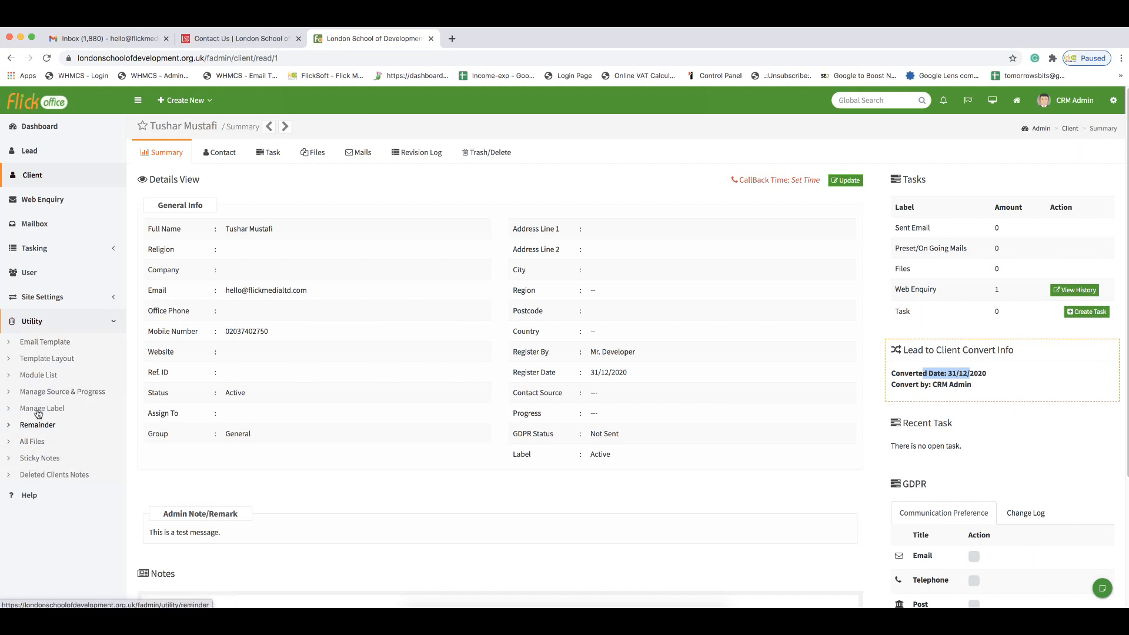
left_click(39, 374)
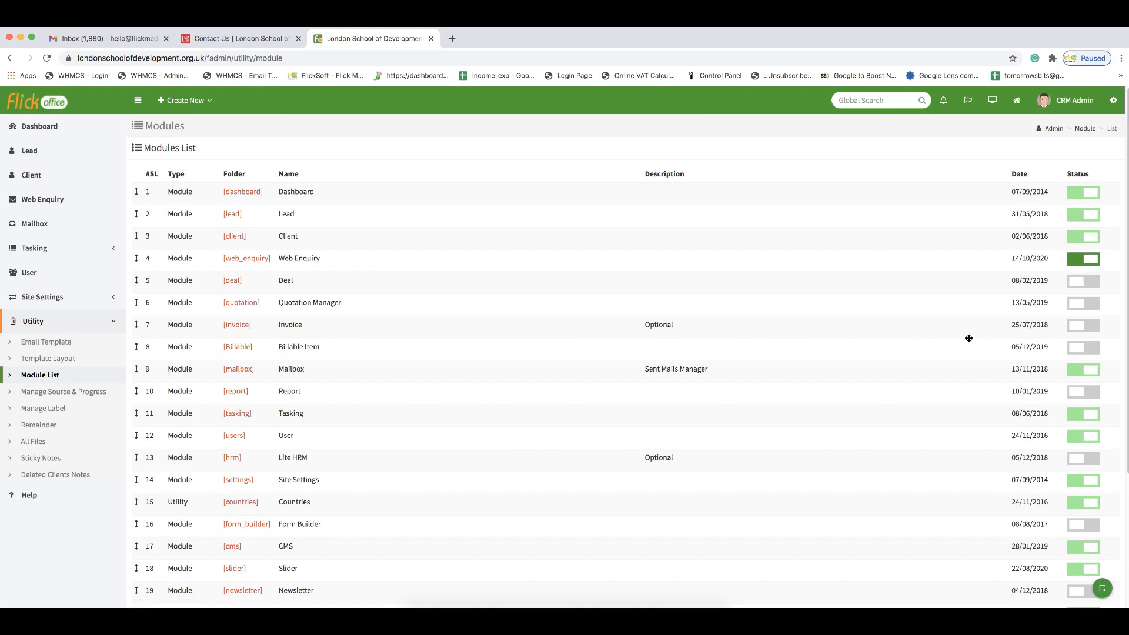
Step: Enable the Invoice module, then view the client's empty Invoices tab
left_click(1075, 328)
left_click(58, 127)
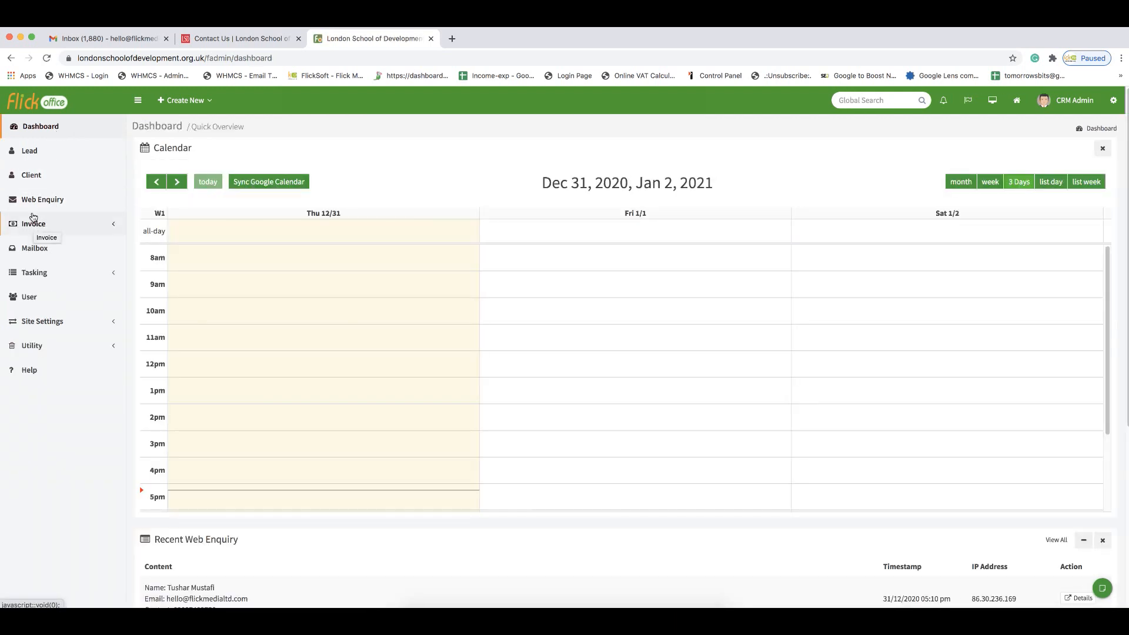
left_click(31, 178)
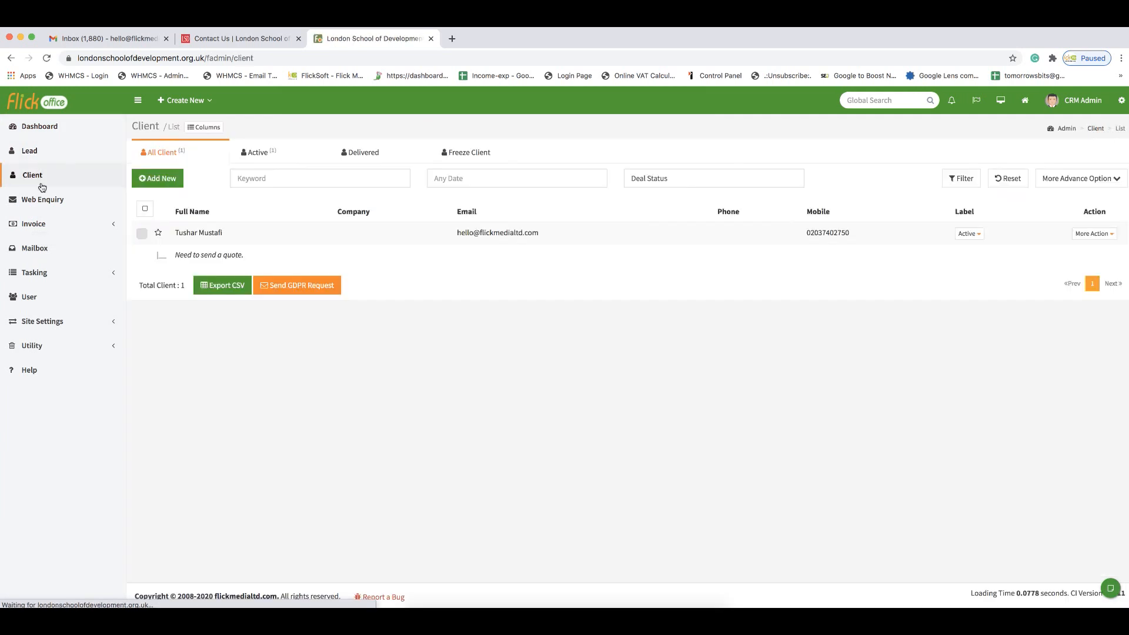
left_click(193, 234)
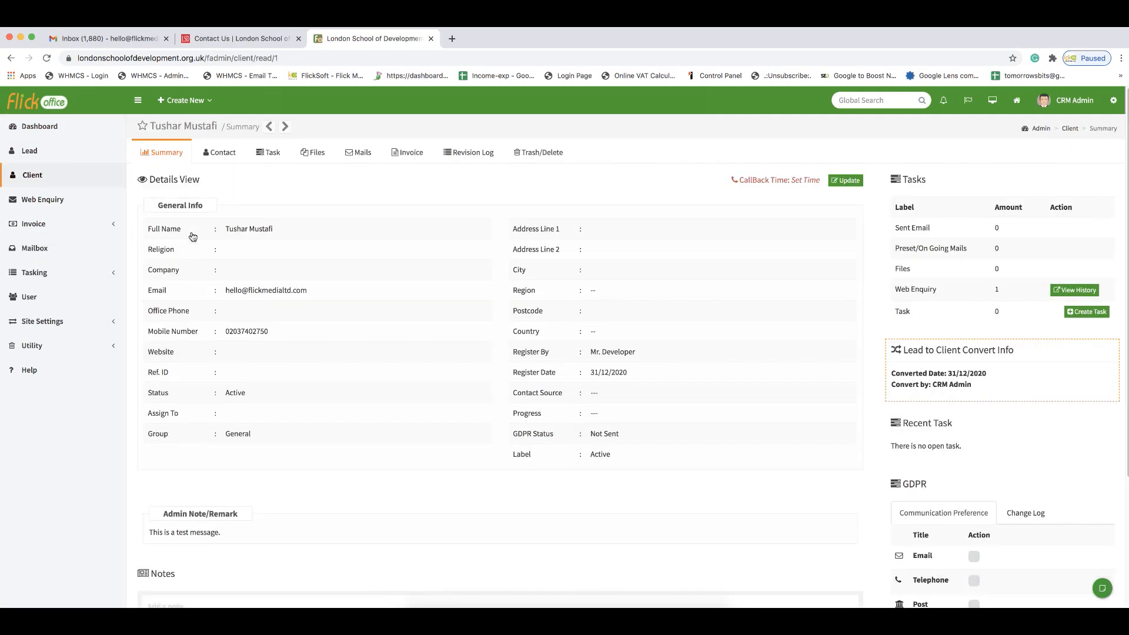
left_click(413, 163)
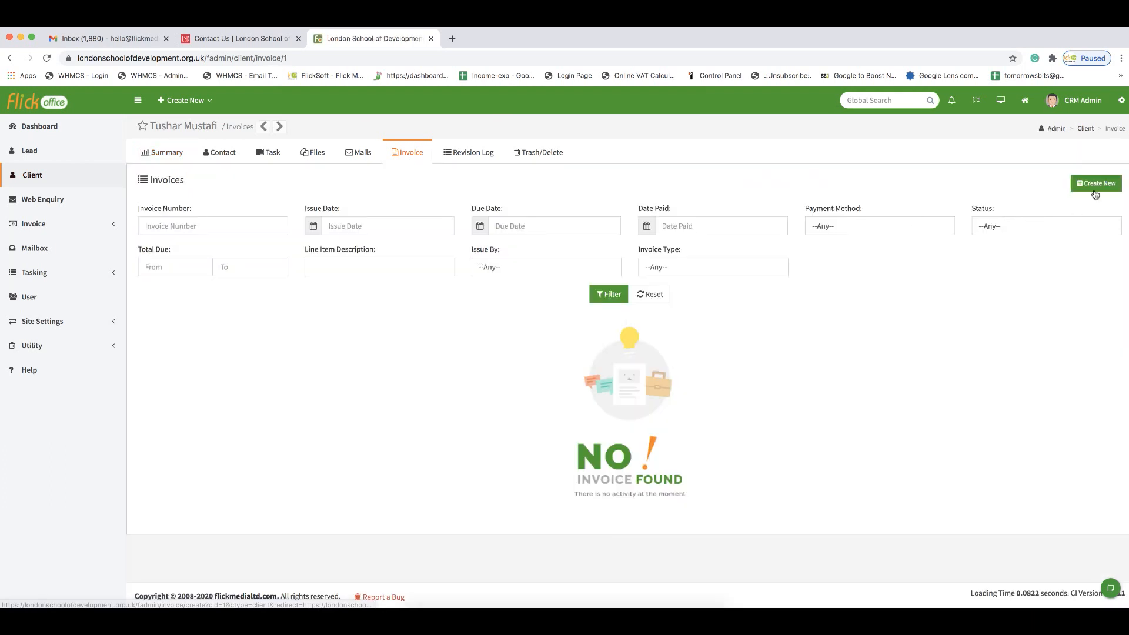
Step: Create invoice #20109 with a Web Design Service line at 10, publish, email and download it
left_click(1093, 191)
left_click(225, 420)
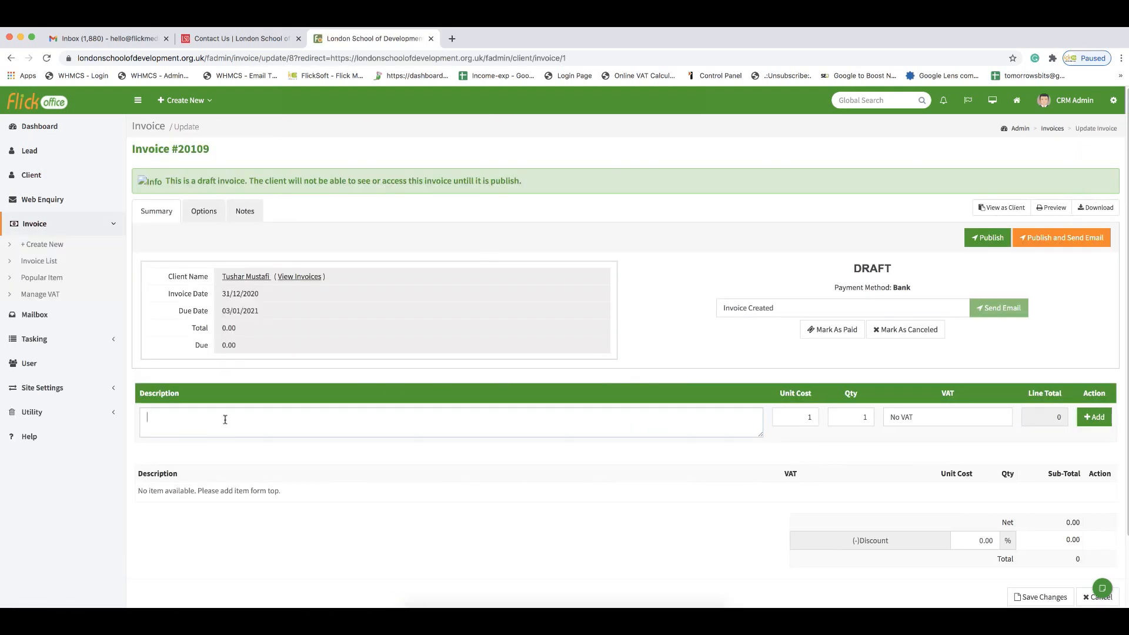
type("Web Design Service")
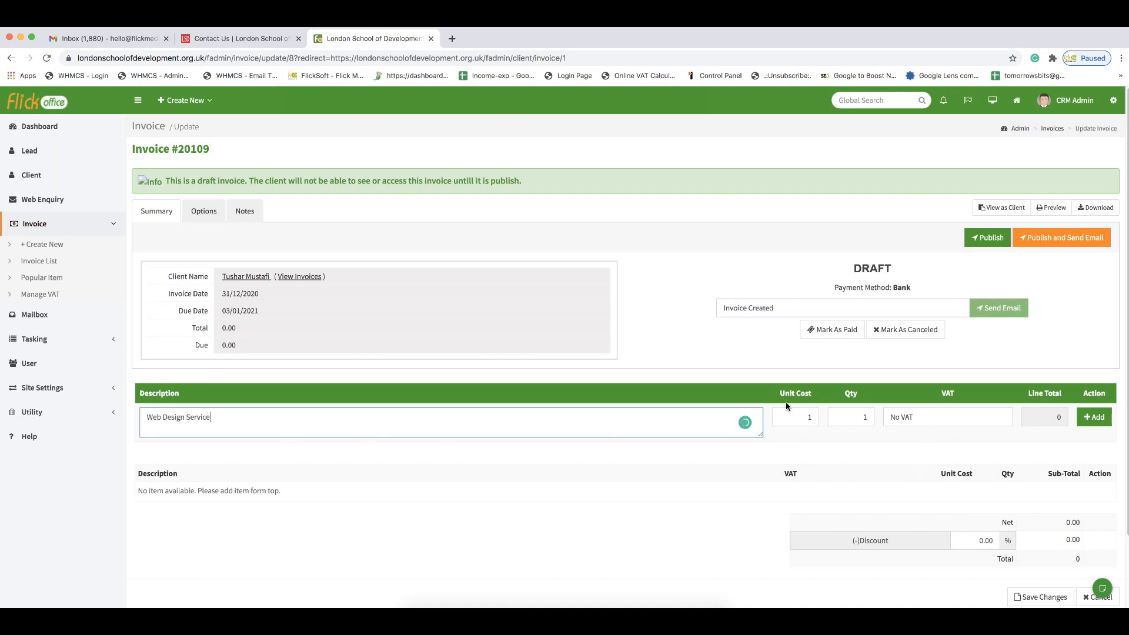
left_click(799, 417)
type("10")
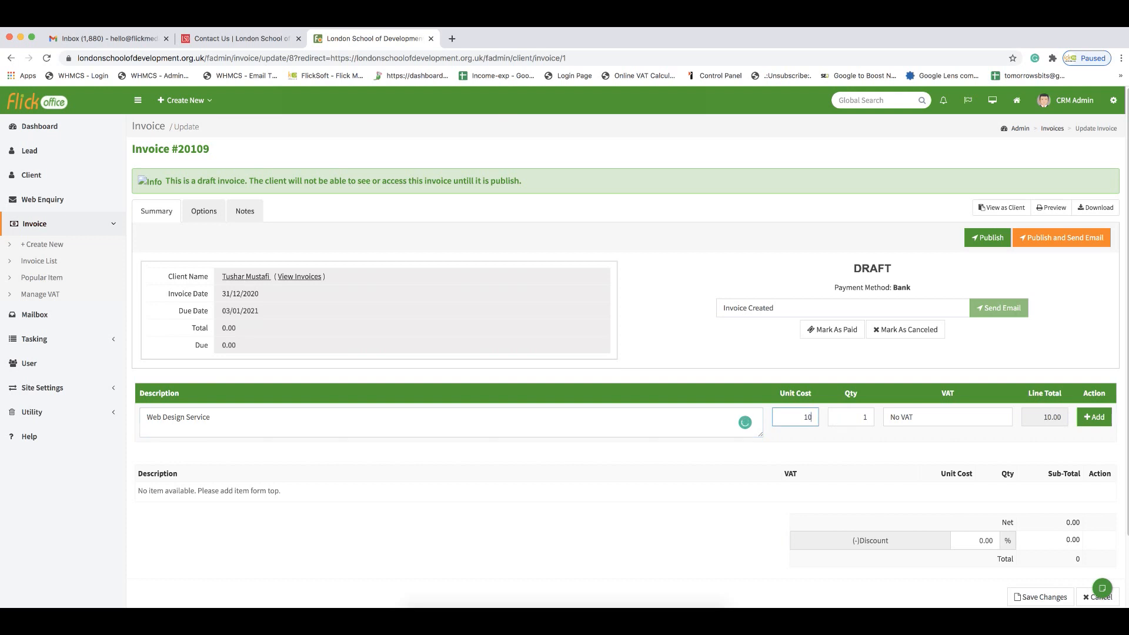
left_click(1095, 417)
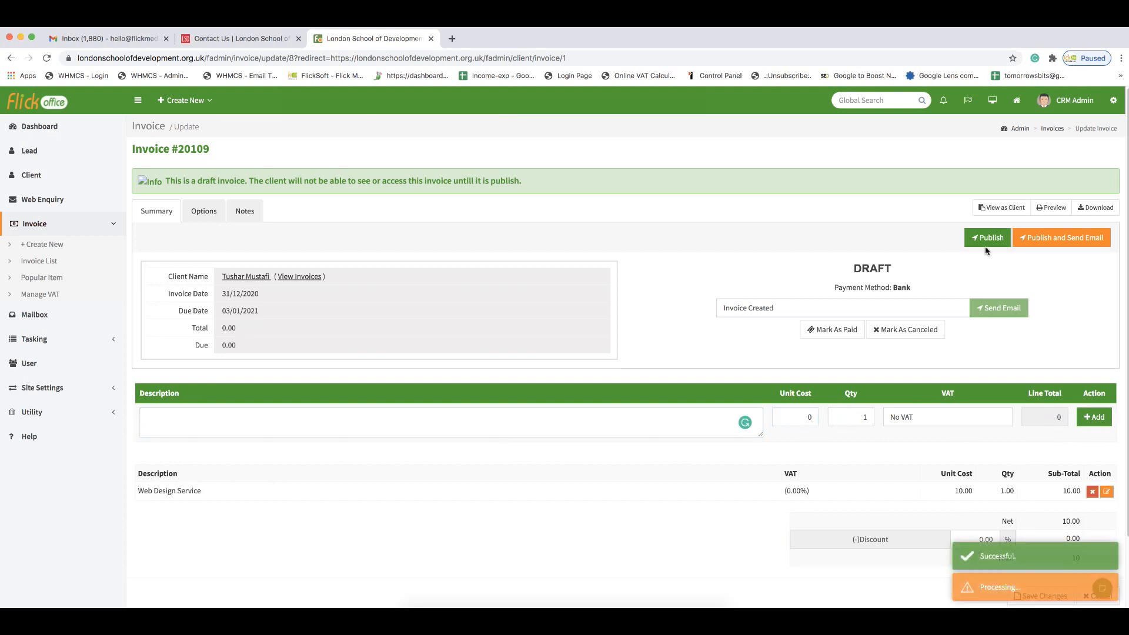
left_click(1066, 238)
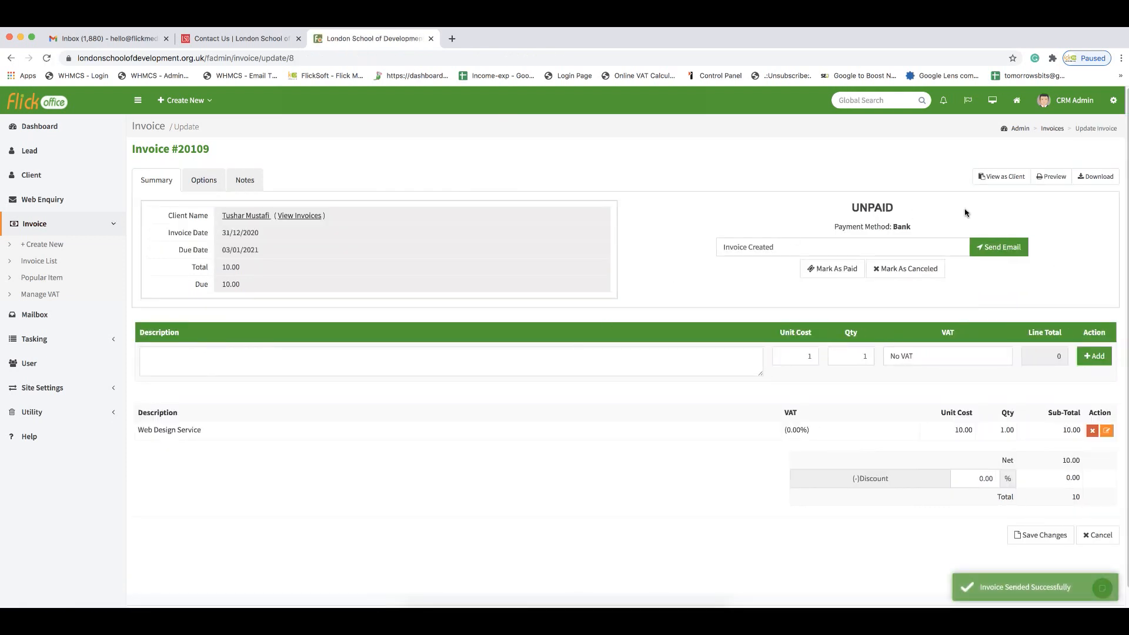
left_click(1095, 176)
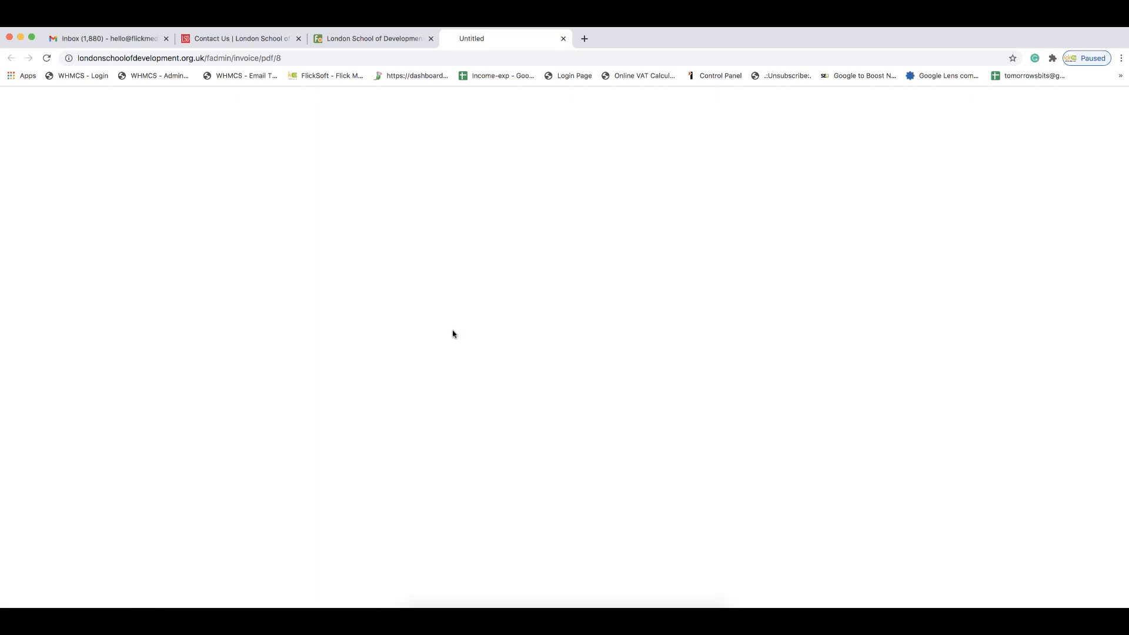
Step: Open and scroll through Inv-20109.pdf, then close it and go to the Contact Us tab
left_click(52, 599)
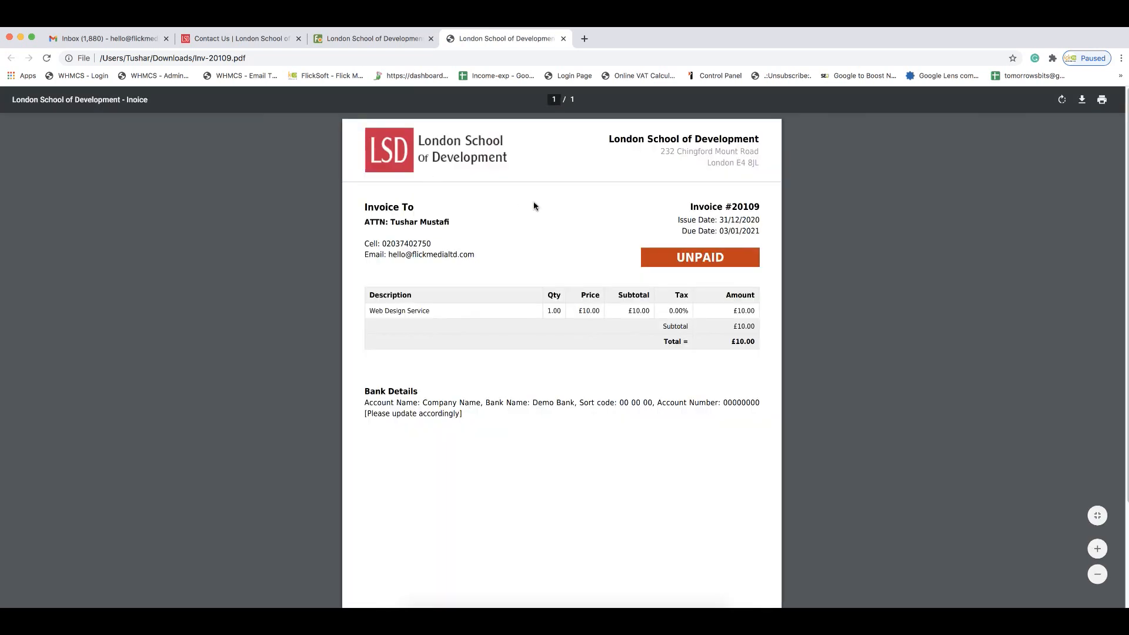
scroll(547, 241, "down", 1)
scroll(582, 227, "up", 1)
left_click(563, 38)
left_click(241, 38)
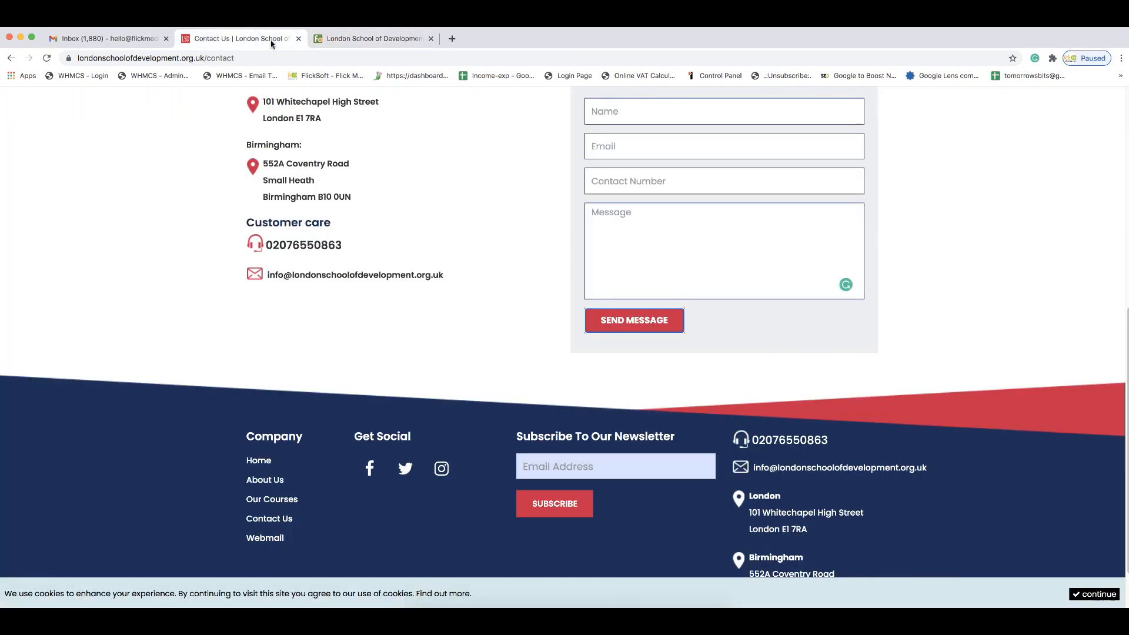
Step: Subscribe the company e-mail address to the London School of Development newsletter, then return to the invoice tab
left_click(539, 465)
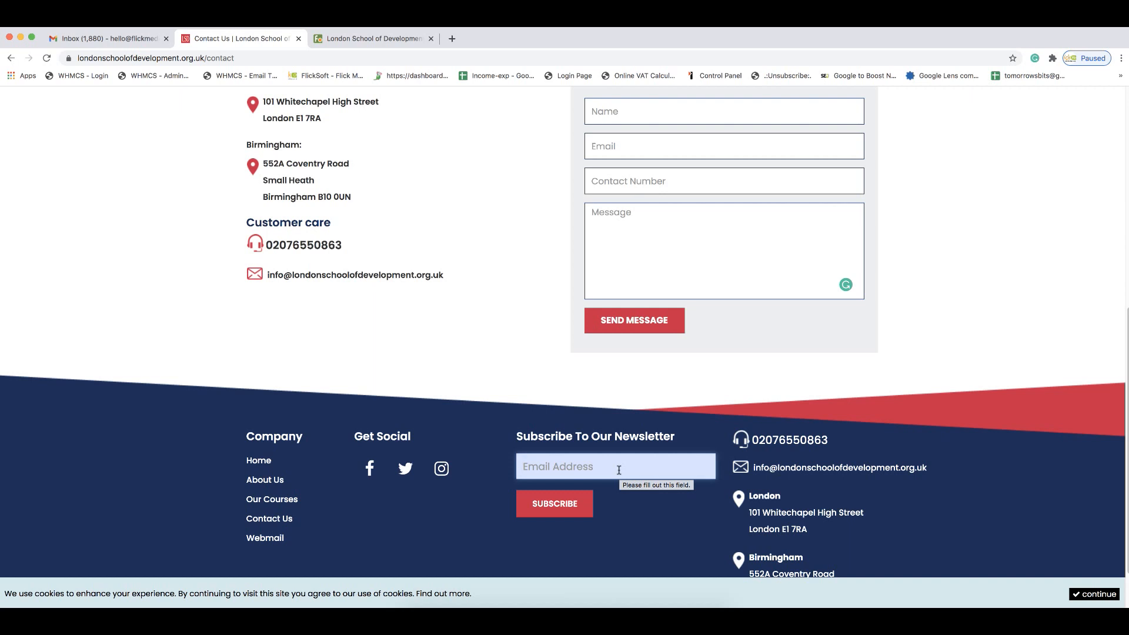
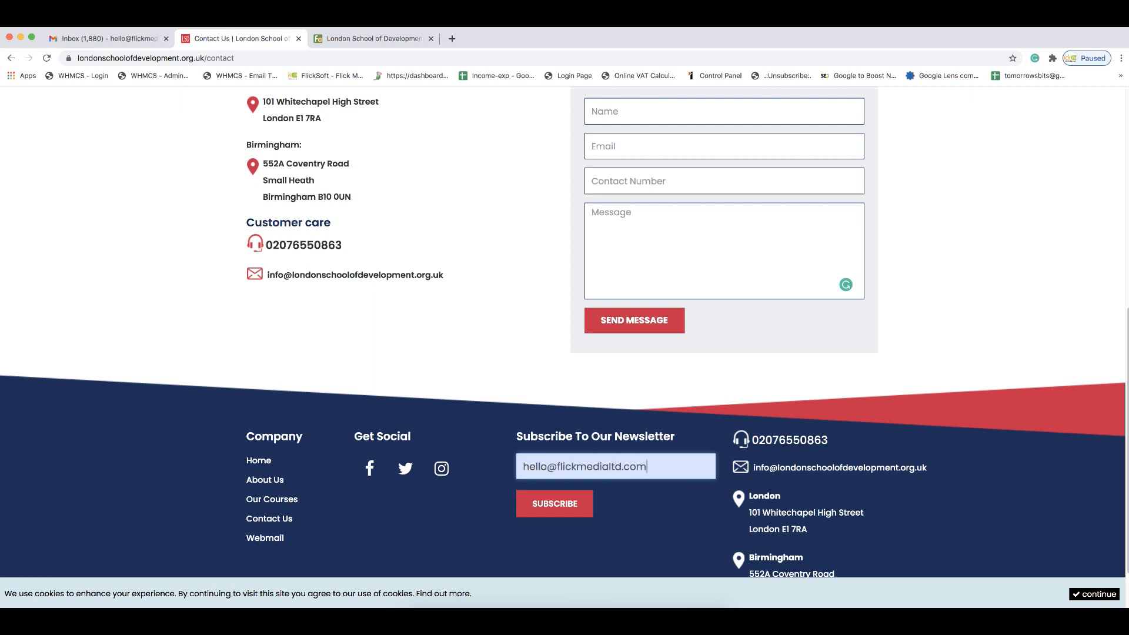
left_click(552, 510)
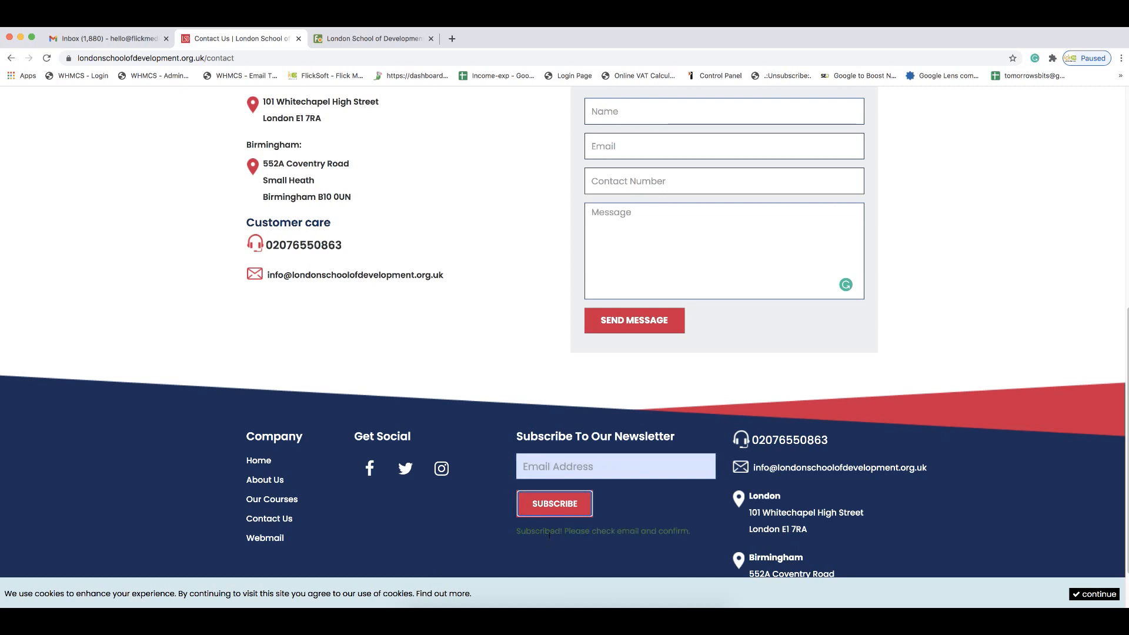
left_click(372, 38)
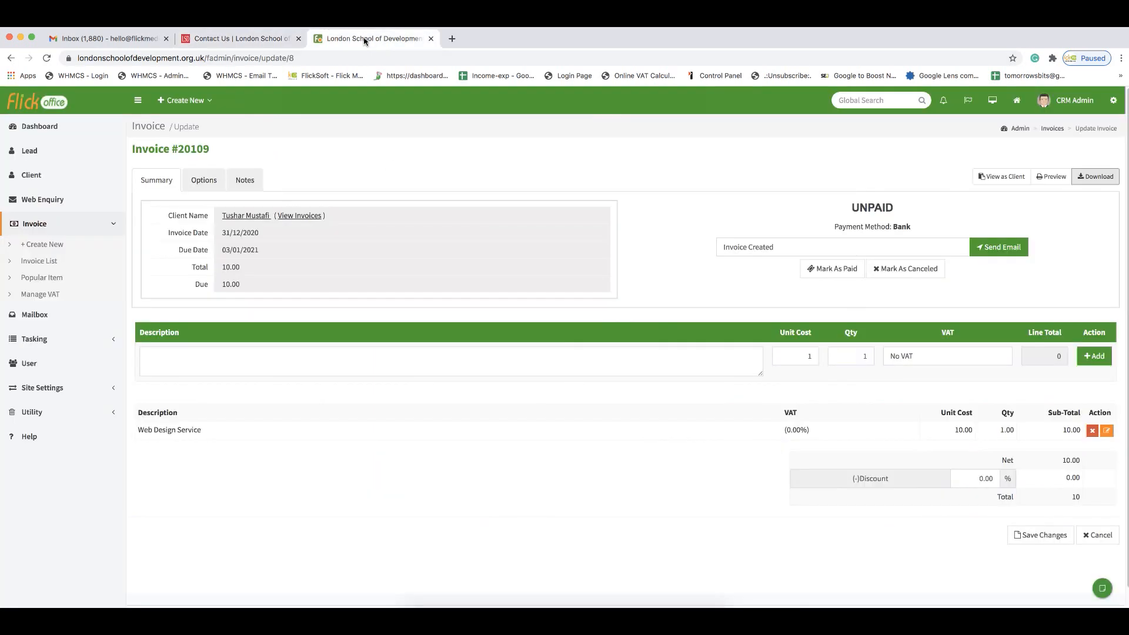
Step: Enable the Newsletter module (row 19) under Utility > Module List, then return to the dashboard
left_click(34, 131)
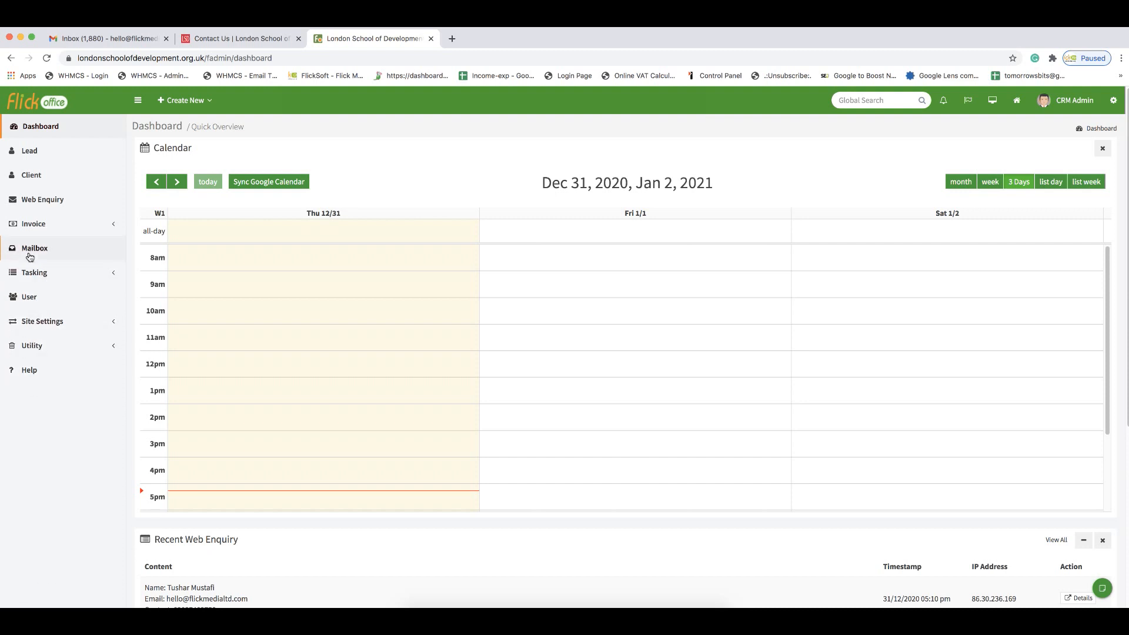
left_click(30, 347)
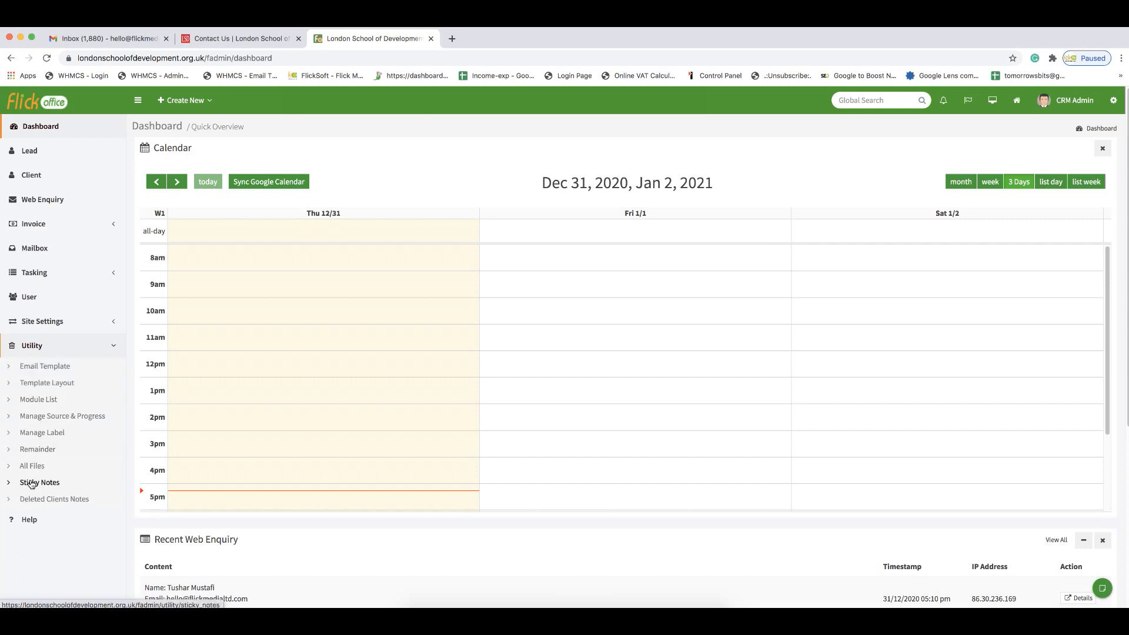
left_click(41, 402)
scroll(396, 408, "down", 3)
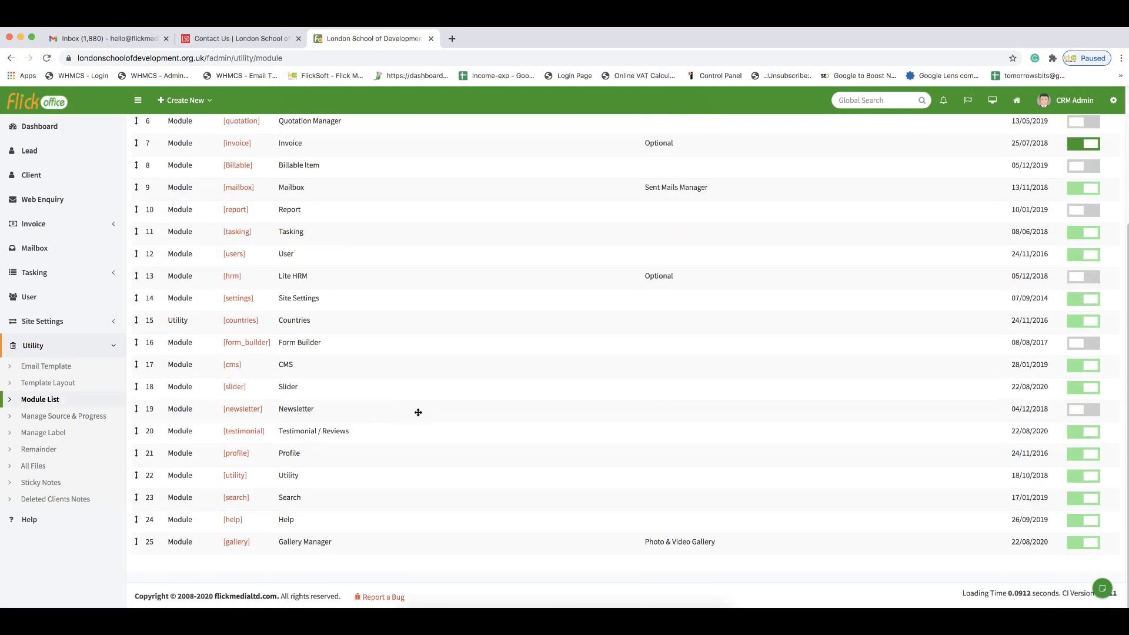
left_click(1081, 410)
left_click(46, 129)
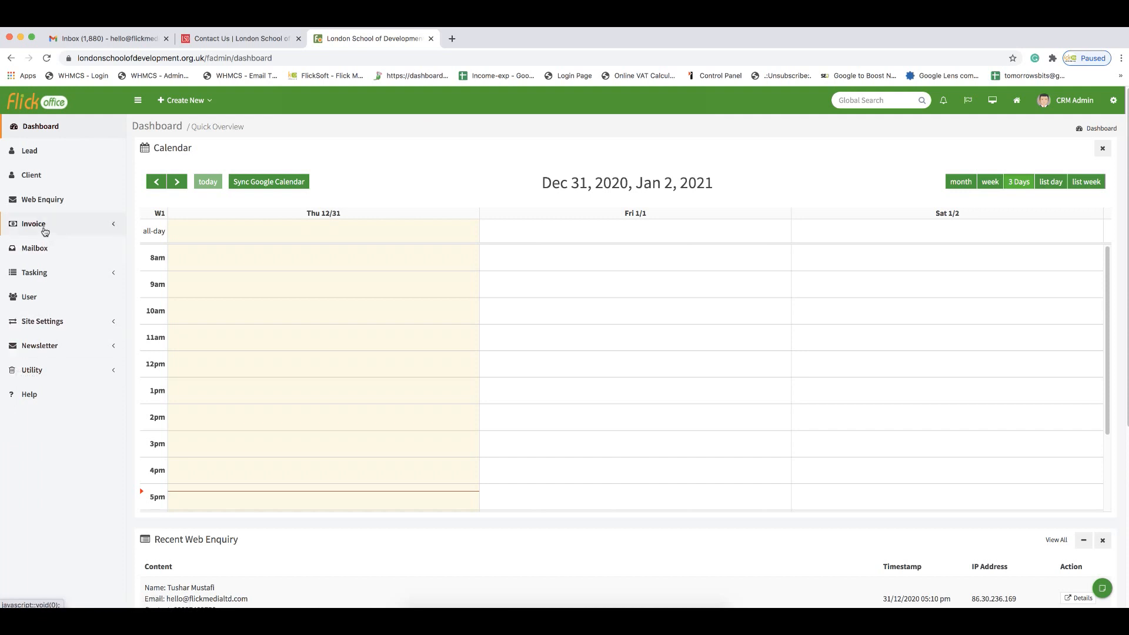
left_click(48, 348)
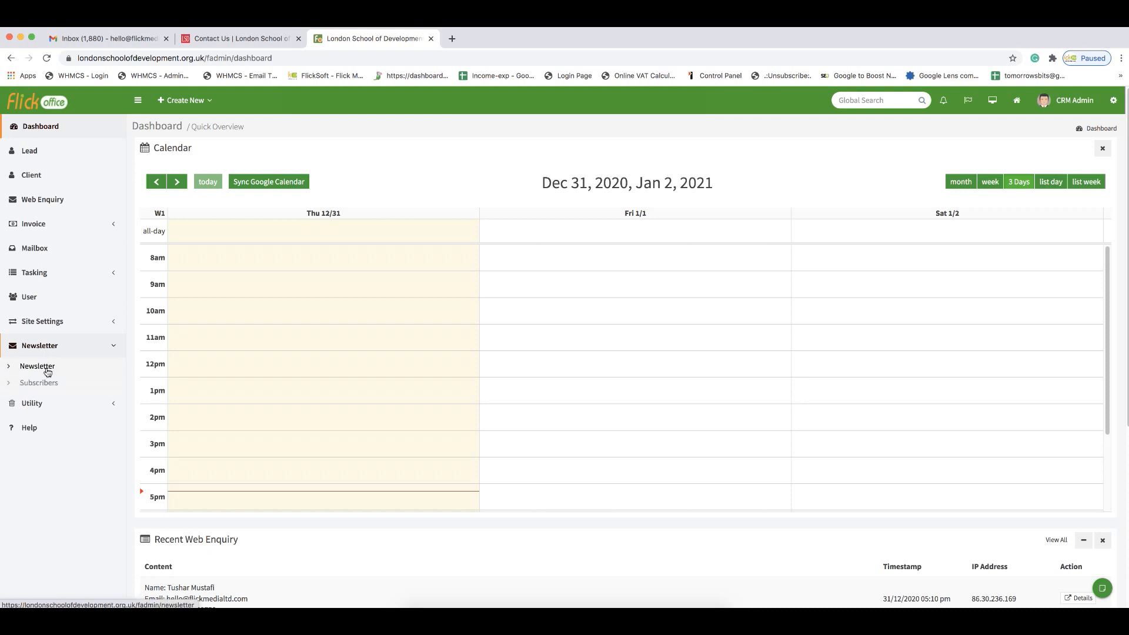
left_click(44, 384)
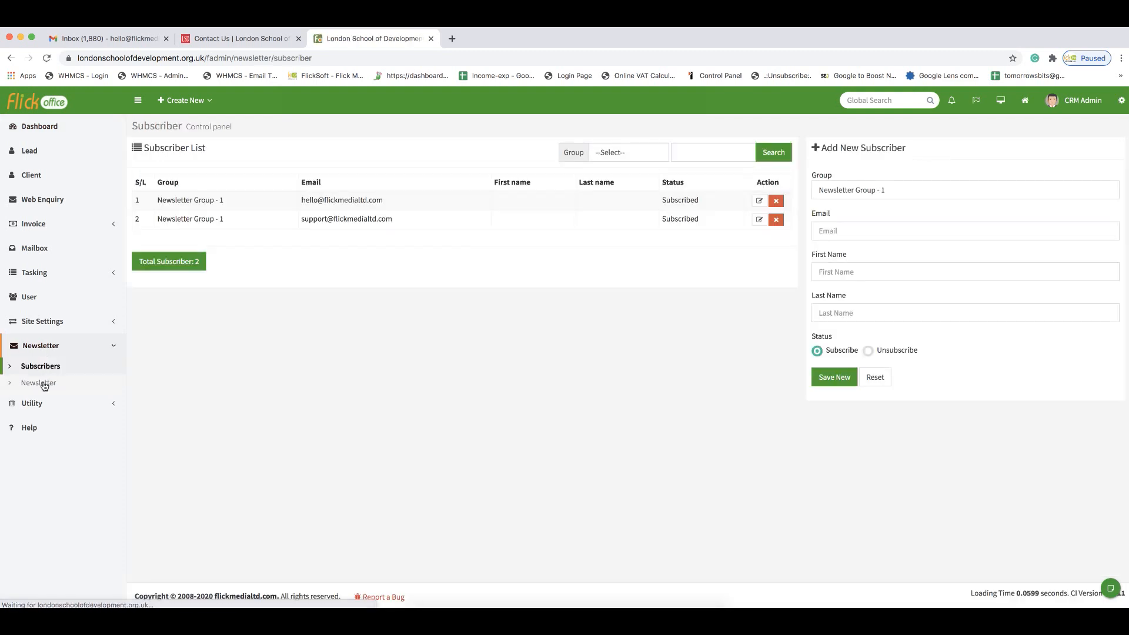
left_click_drag(305, 200, 366, 202)
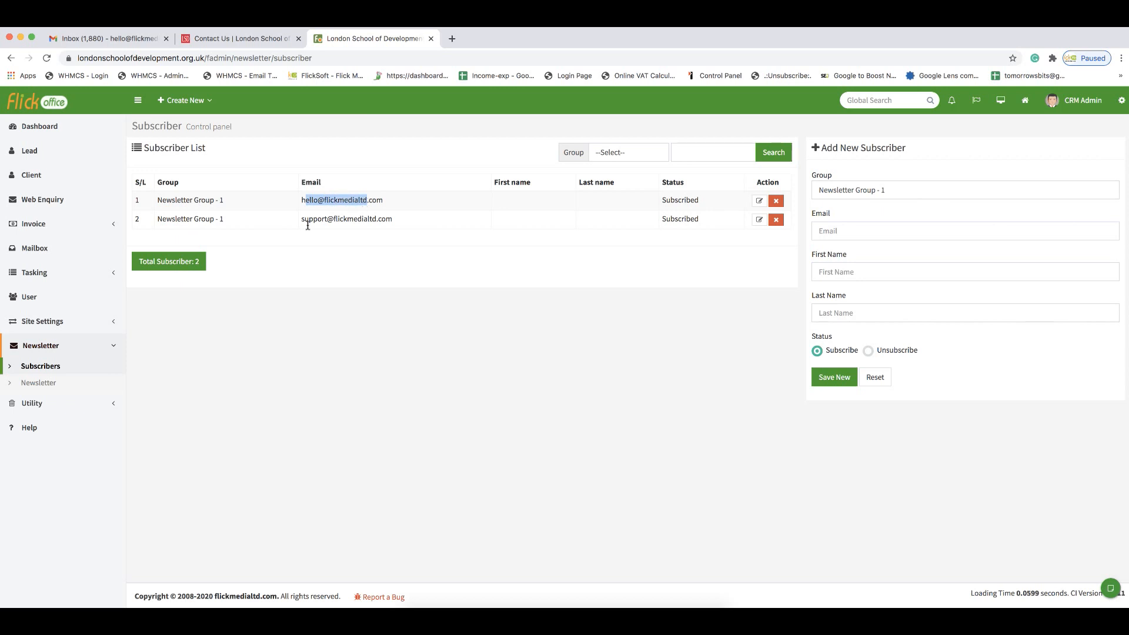
left_click(53, 112)
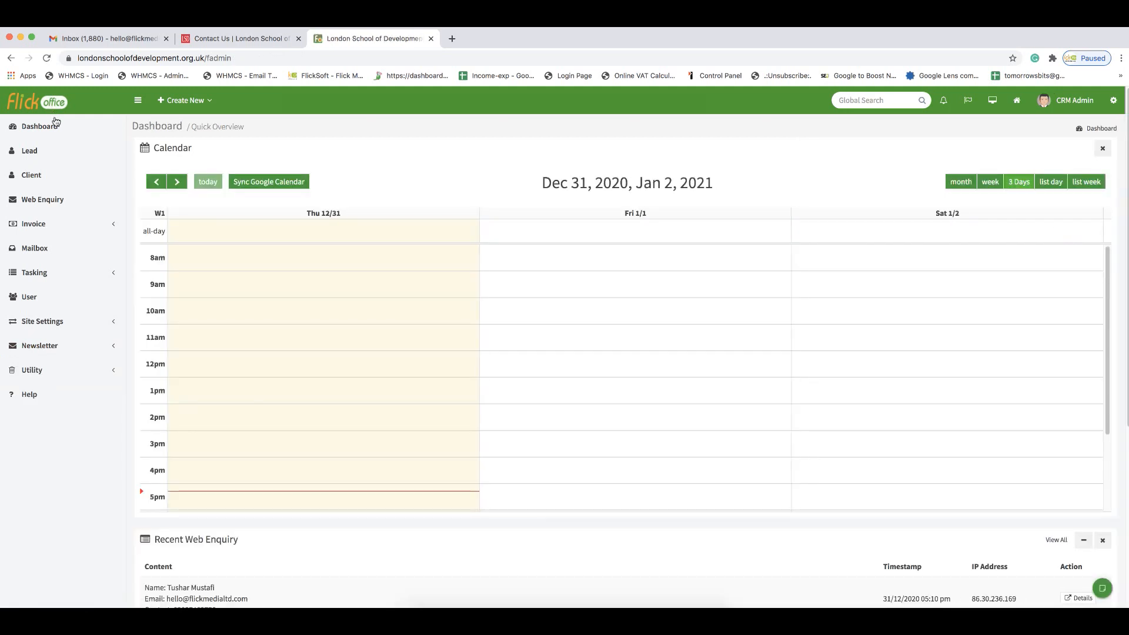
scroll(58, 514, "down", 1)
scroll(58, 514, "up", 1)
Step: Save an 'Appointment w…' calendar entry for Fri 1/1, 10–11 am, with a 10-minute reminder
left_click(532, 320)
left_click(461, 206)
type("A")
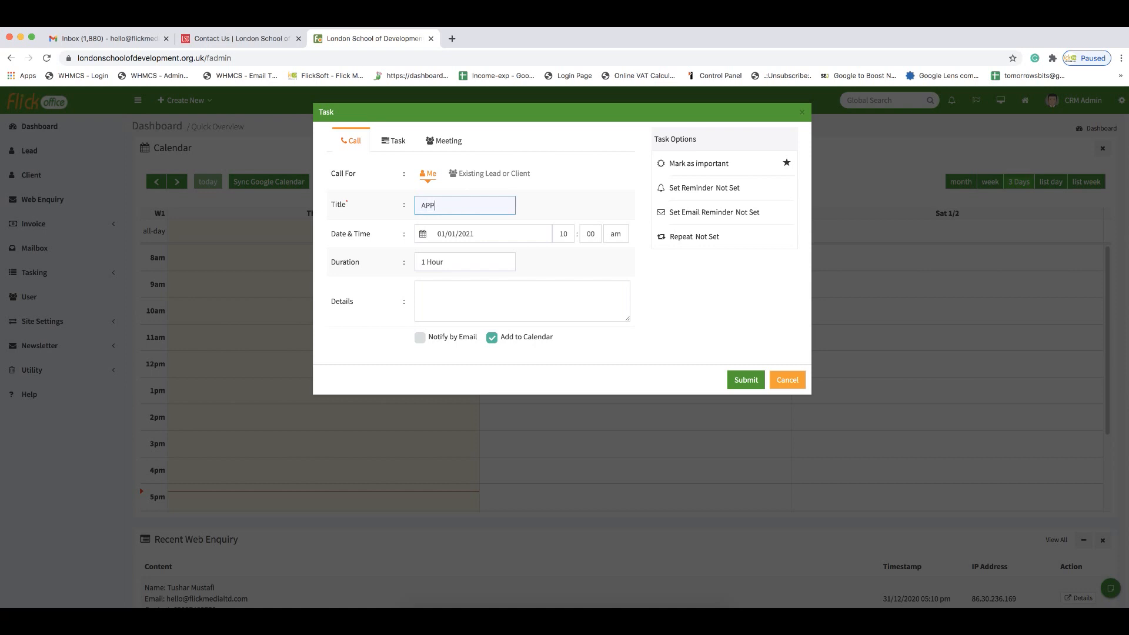
type("ppointment with John")
left_click(690, 199)
left_click(698, 250)
left_click(742, 383)
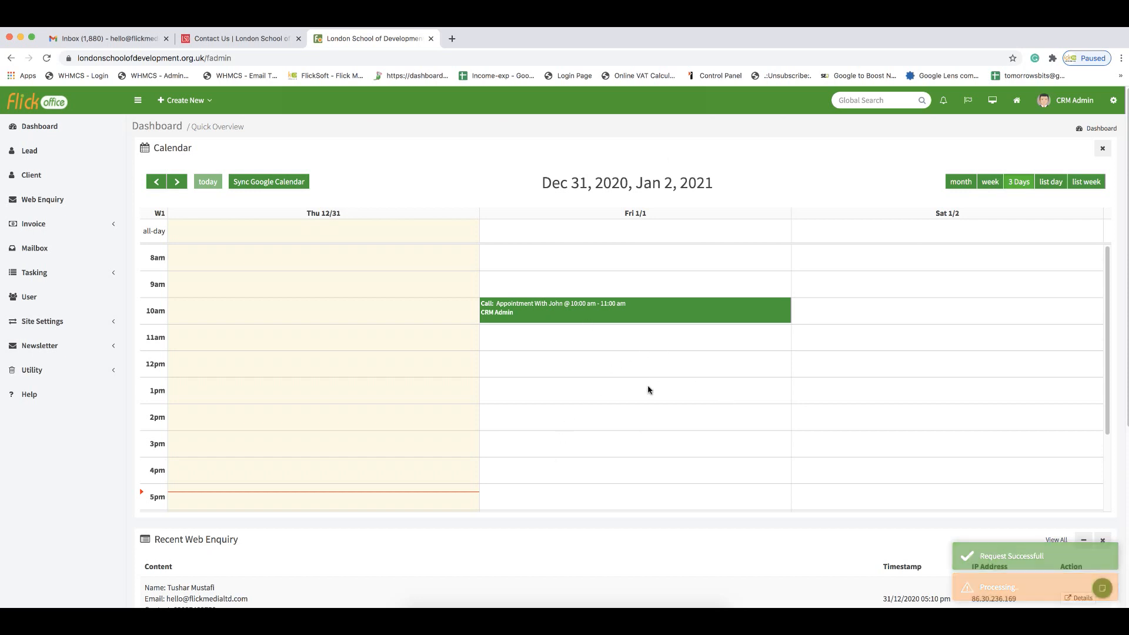
Step: Add the to-do item 'Need to go to the bank' to the dashboard To-Do List
scroll(541, 556, "down", 4)
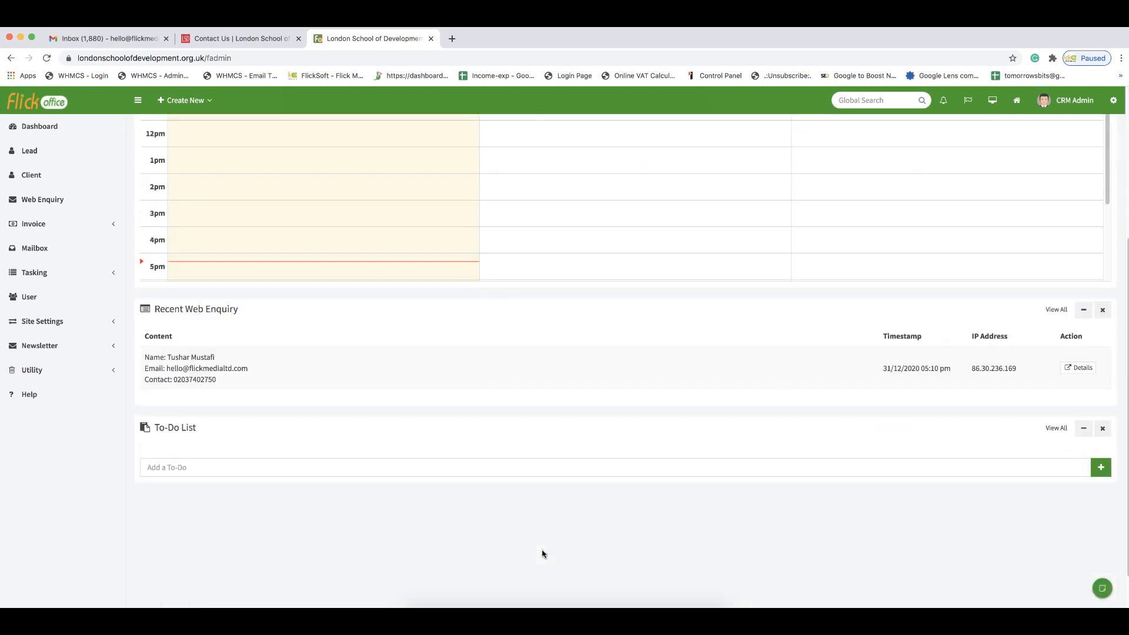
scroll(542, 554, "down", 1)
left_click(244, 419)
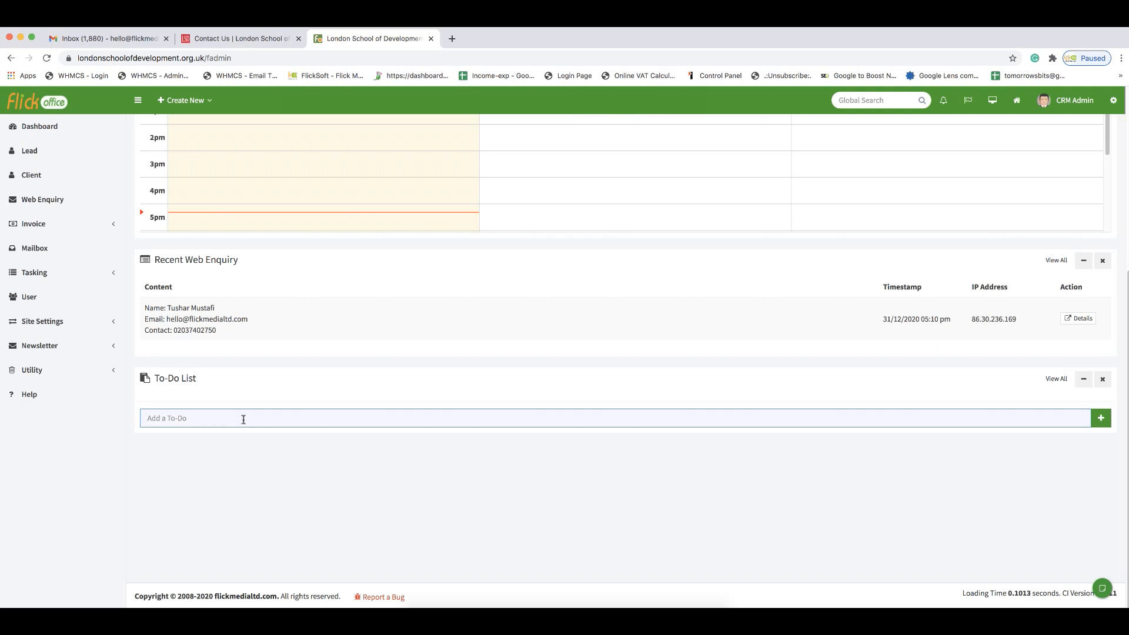
type("Need to go to the bank")
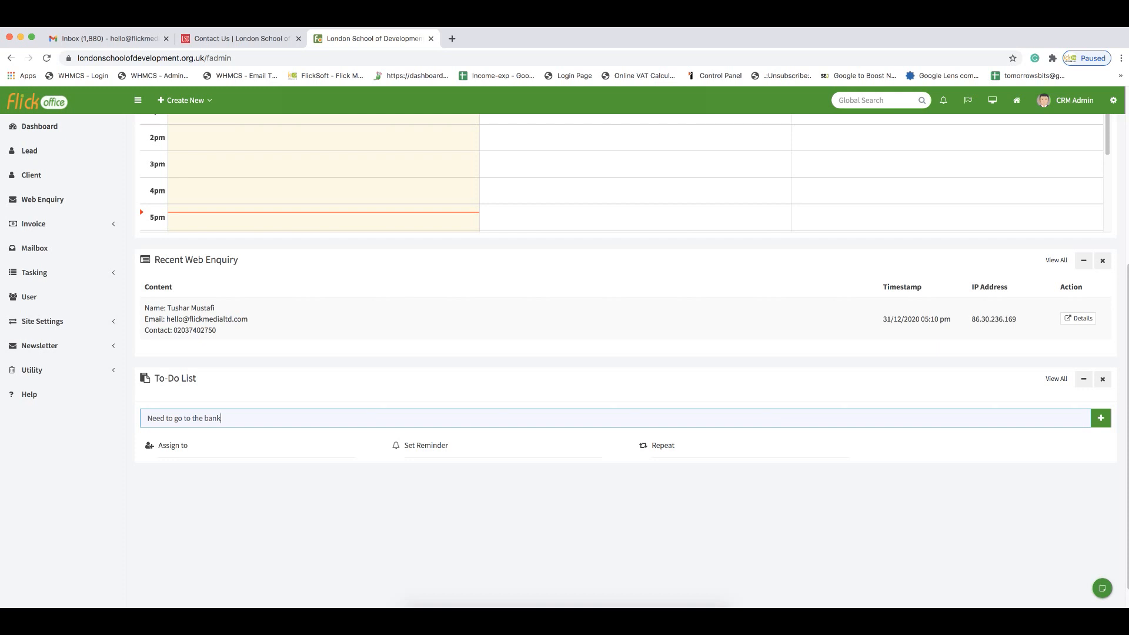
key("Return")
Step: Begin a second to-do, 'Need to send a quo…', and open its Assign to list without assigning anyone
left_click(200, 451)
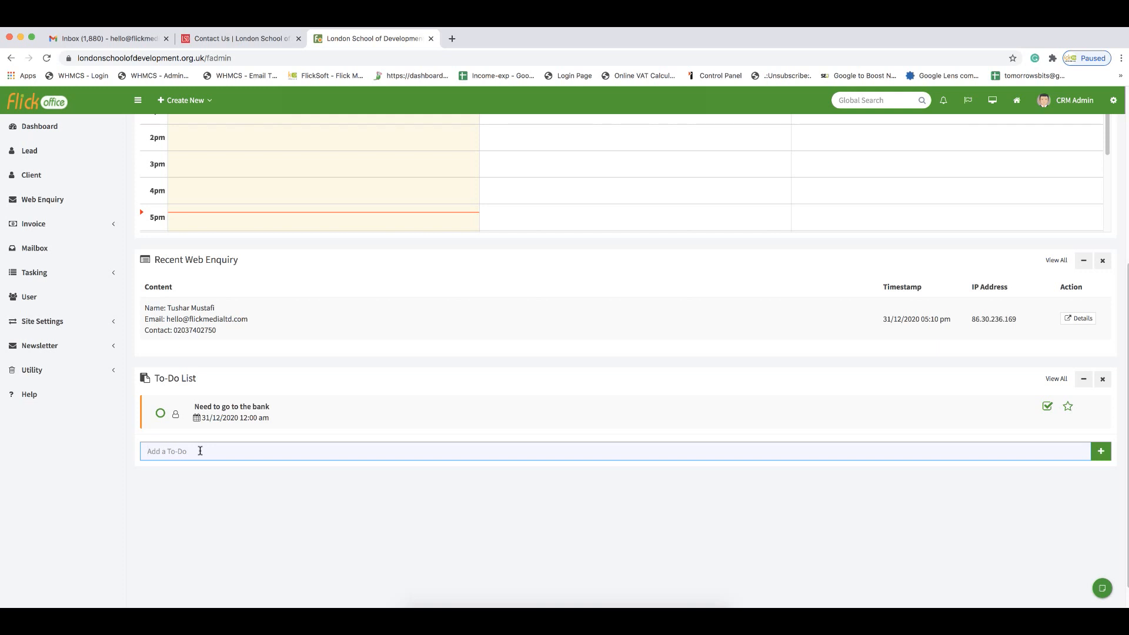
type("Ne")
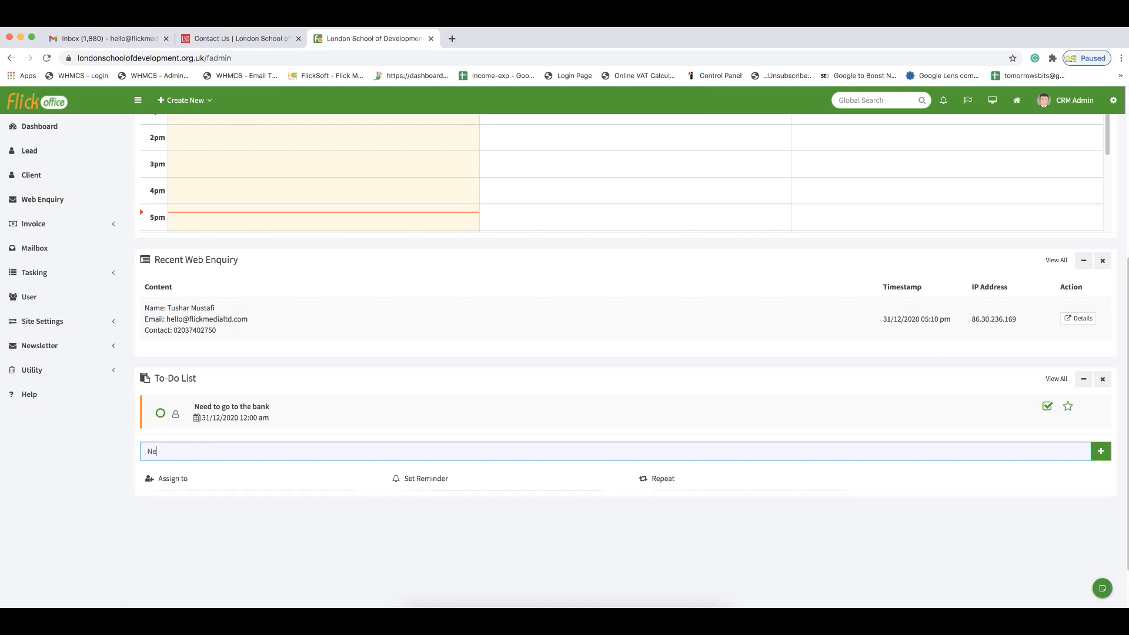
type("ed to send a quote")
left_click(189, 477)
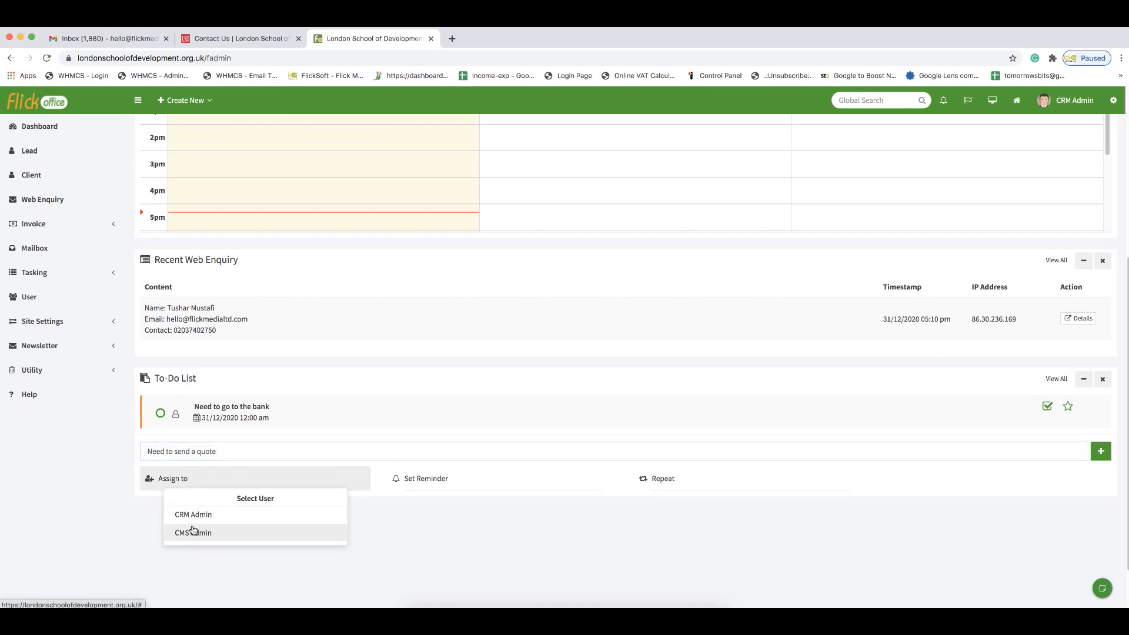
left_click(467, 550)
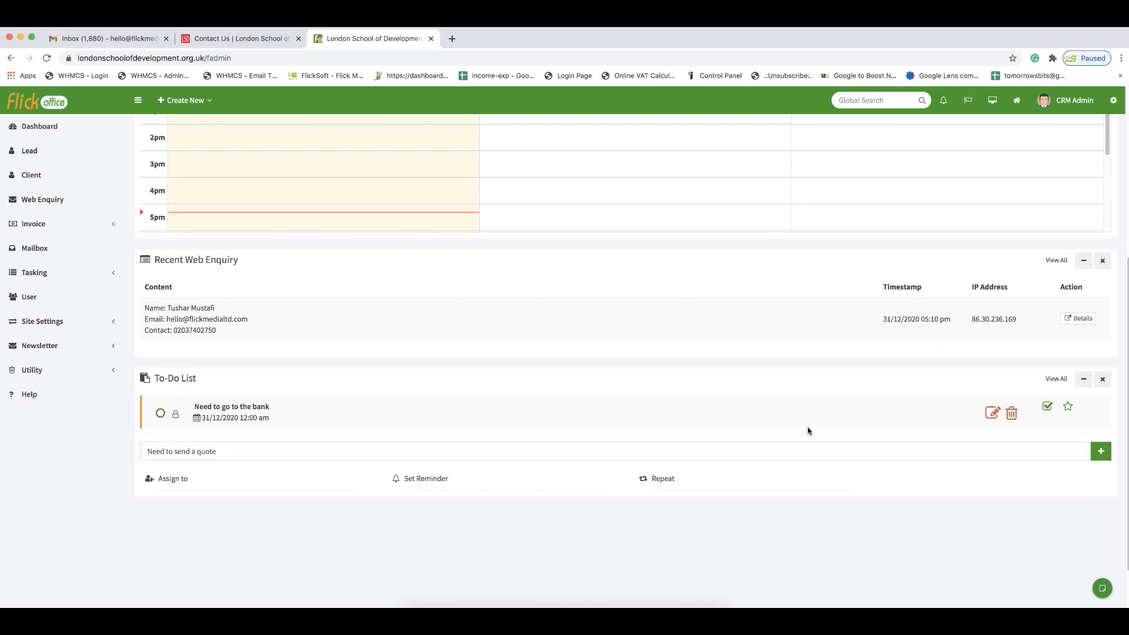
mouse_move(292, 428)
scroll(255, 480, "up", 5)
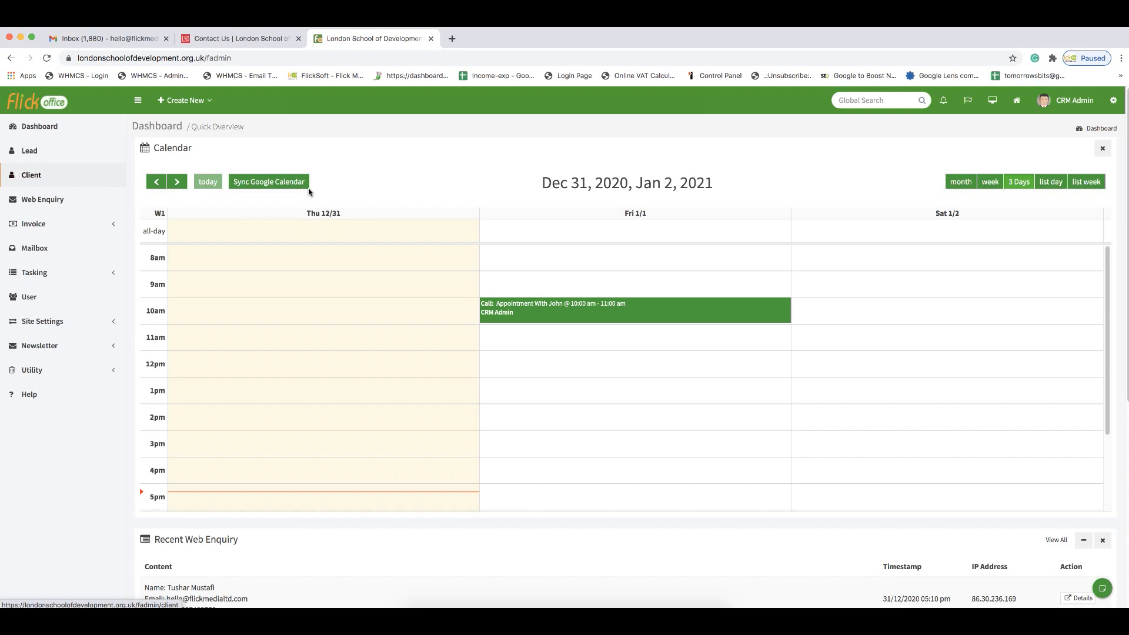
Step: Open the General site settings and review the company name, e-mail, £ GBP currency and letter details
left_click(1113, 103)
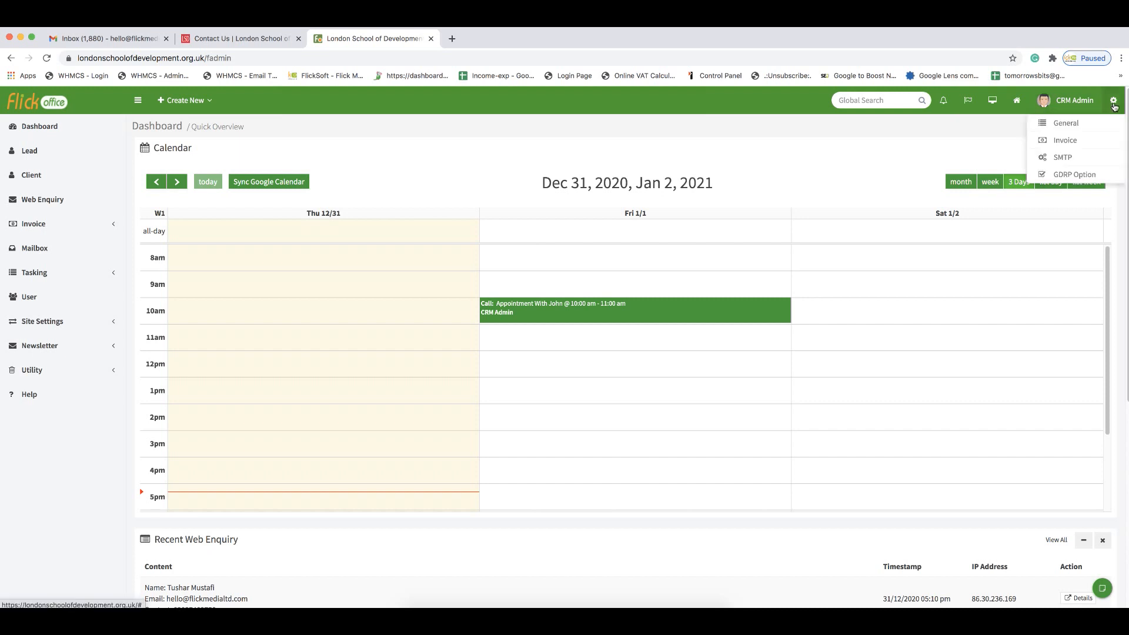
left_click(1076, 129)
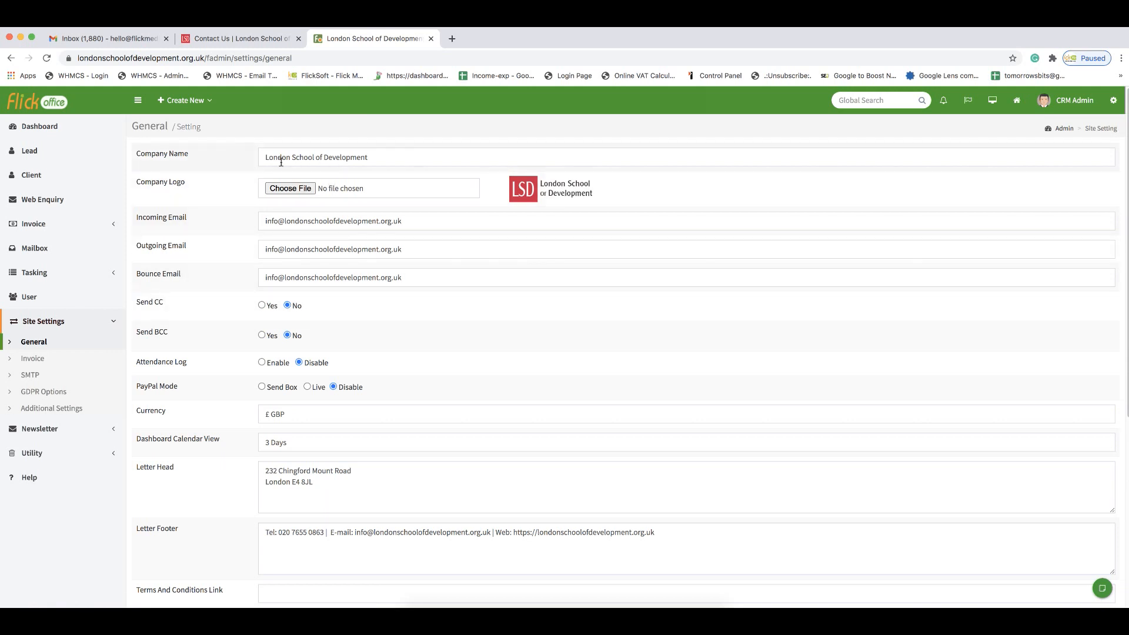
left_click_drag(151, 155, 179, 161)
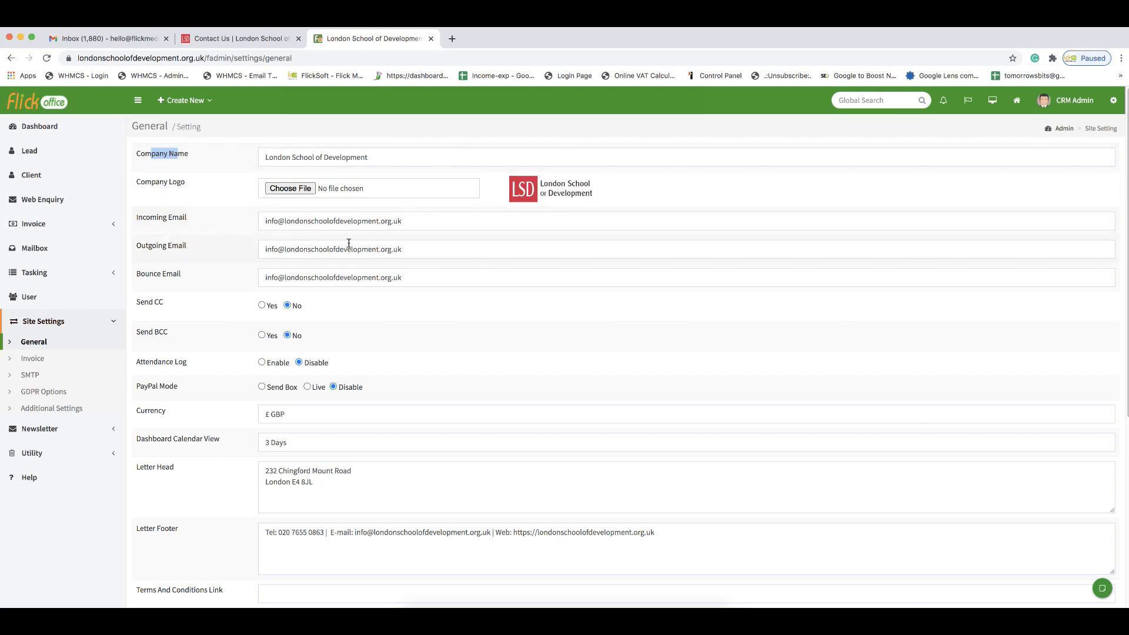
scroll(349, 243, "down", 2)
scroll(348, 243, "down", 5)
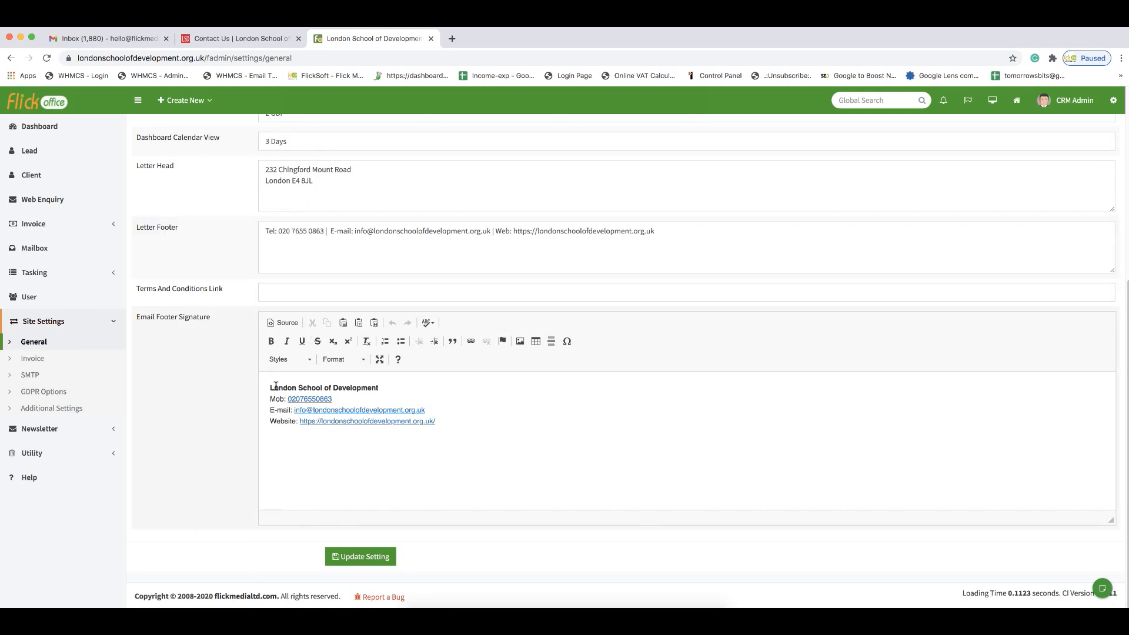
scroll(227, 410, "up", 1)
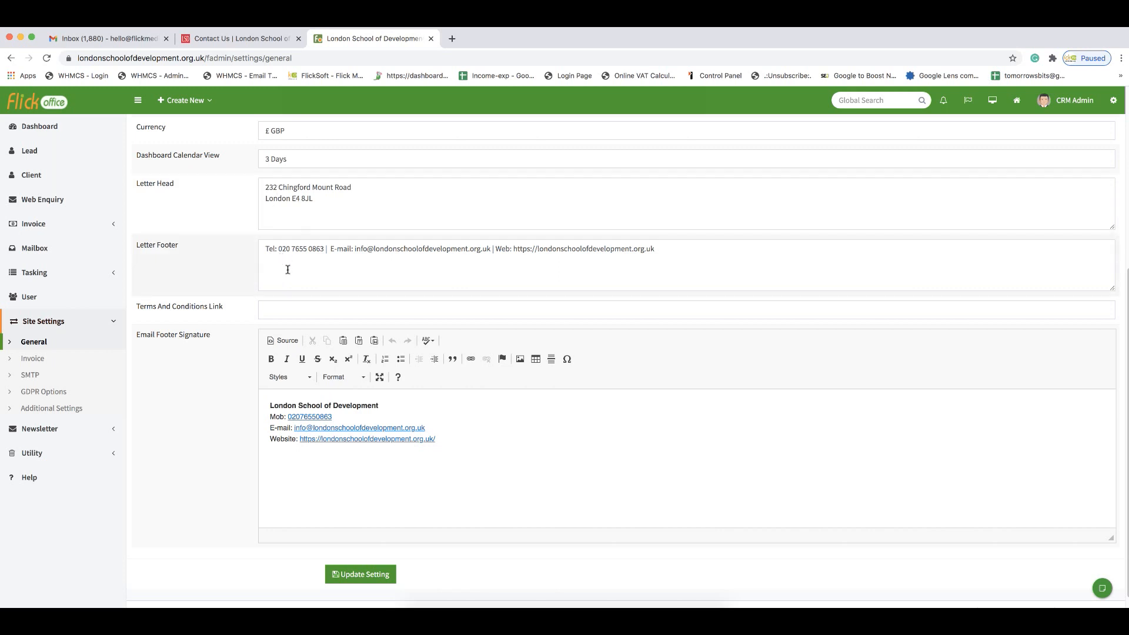
scroll(227, 305, "down", 1)
scroll(221, 304, "up", 10)
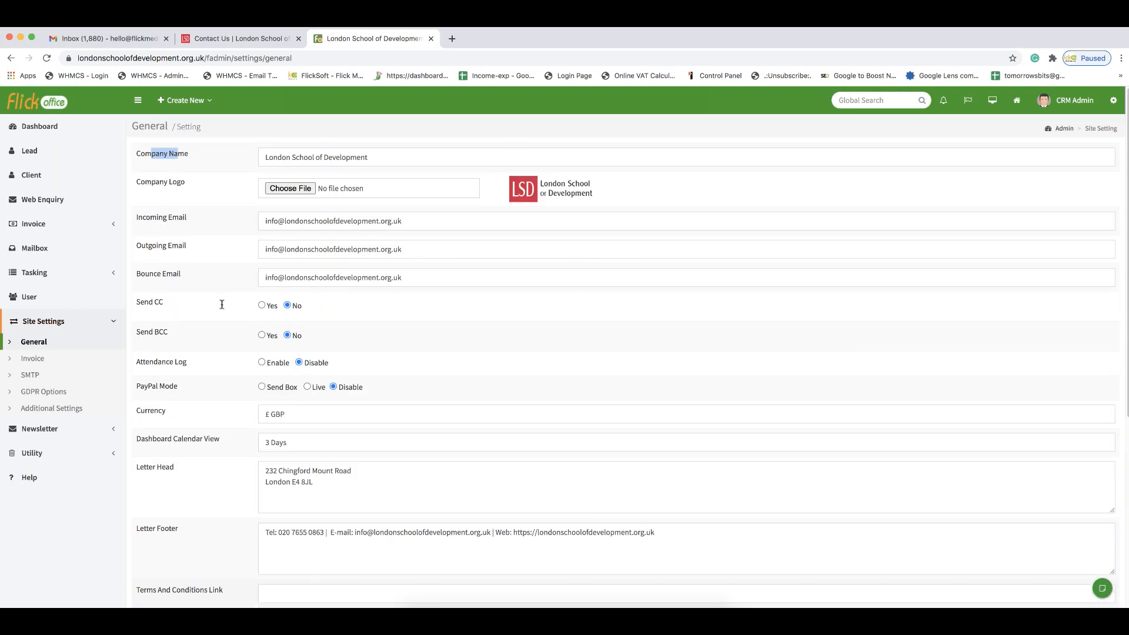